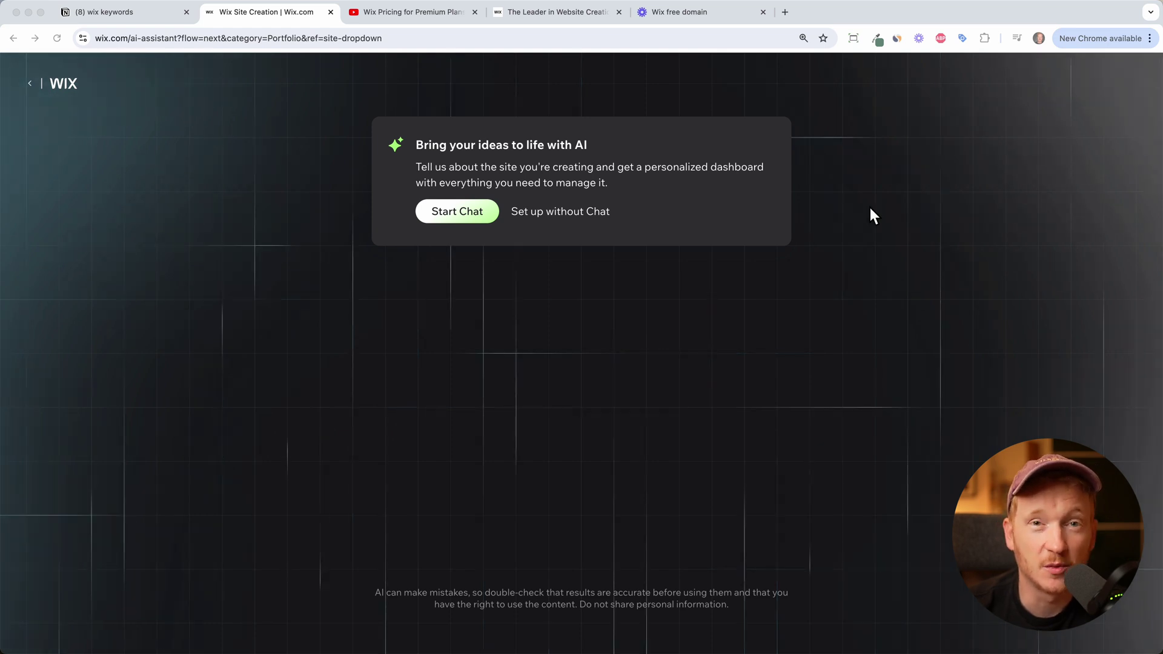
# Open the free Wix signup link from the YouTube pricing video's description in a new tab
pyautogui.click(431, 21)
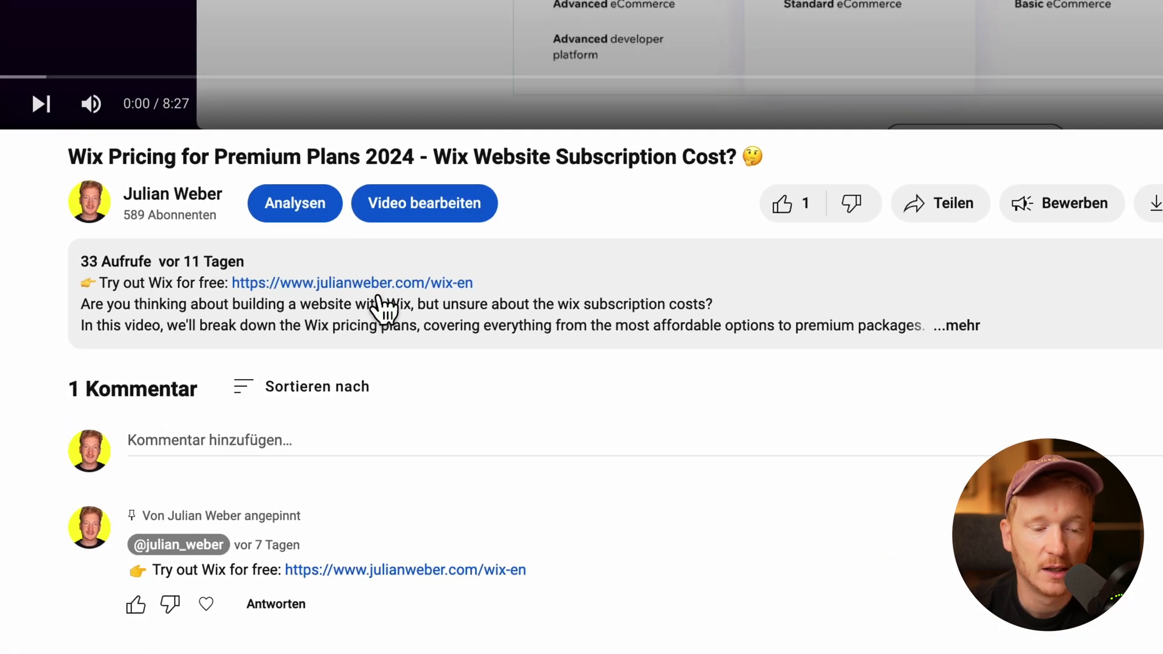
pyautogui.click(385, 278)
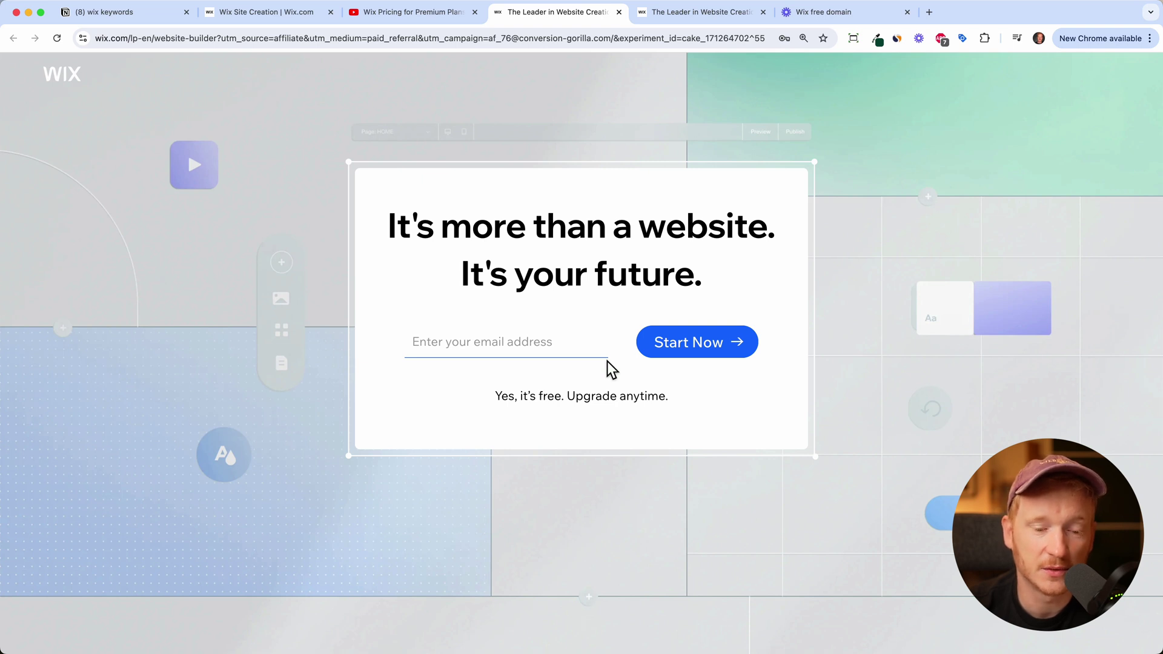
# Create a Portfolio site without the AI chat, reaching the dashboard's website-name prompt
pyautogui.click(230, 23)
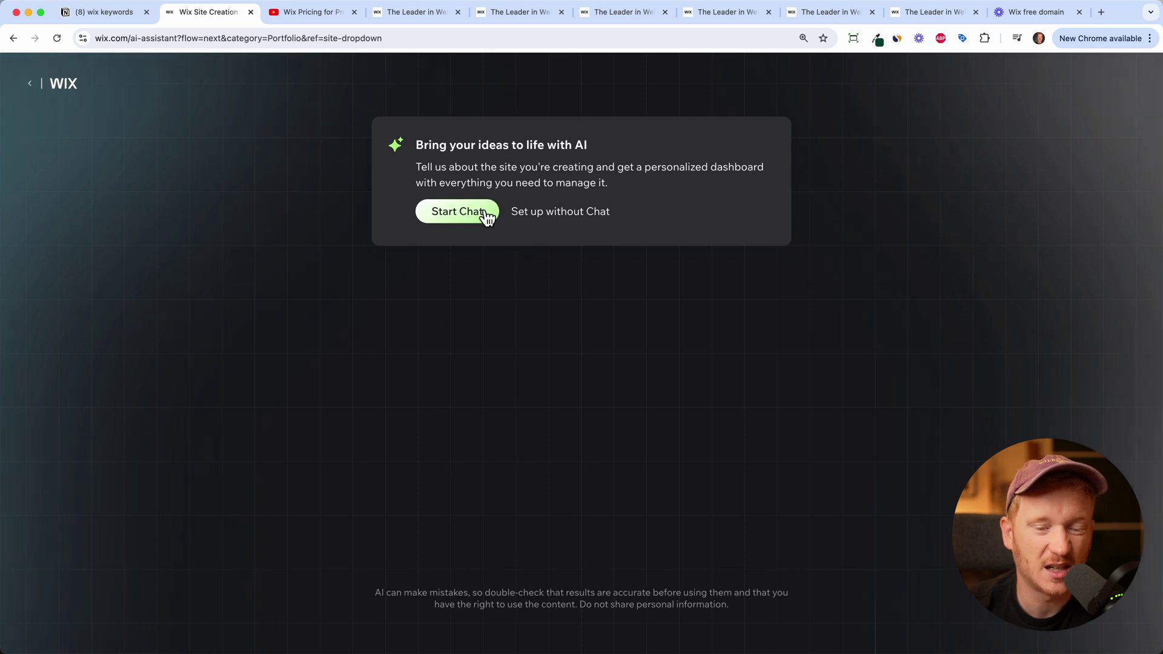
pyautogui.click(549, 215)
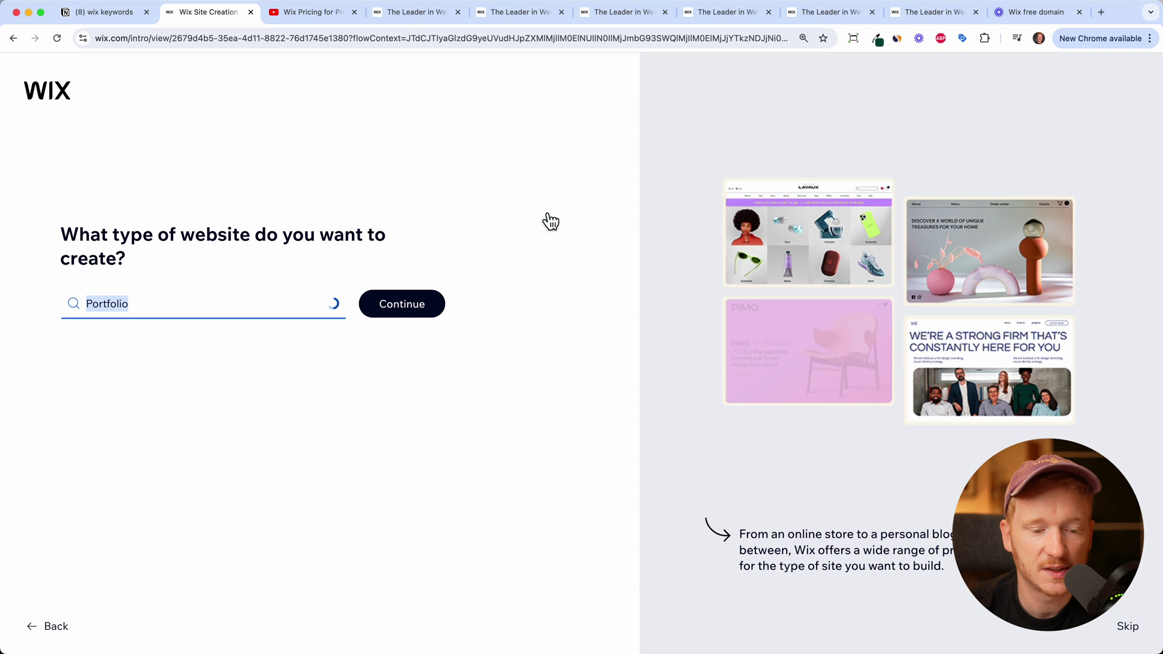
pyautogui.click(406, 321)
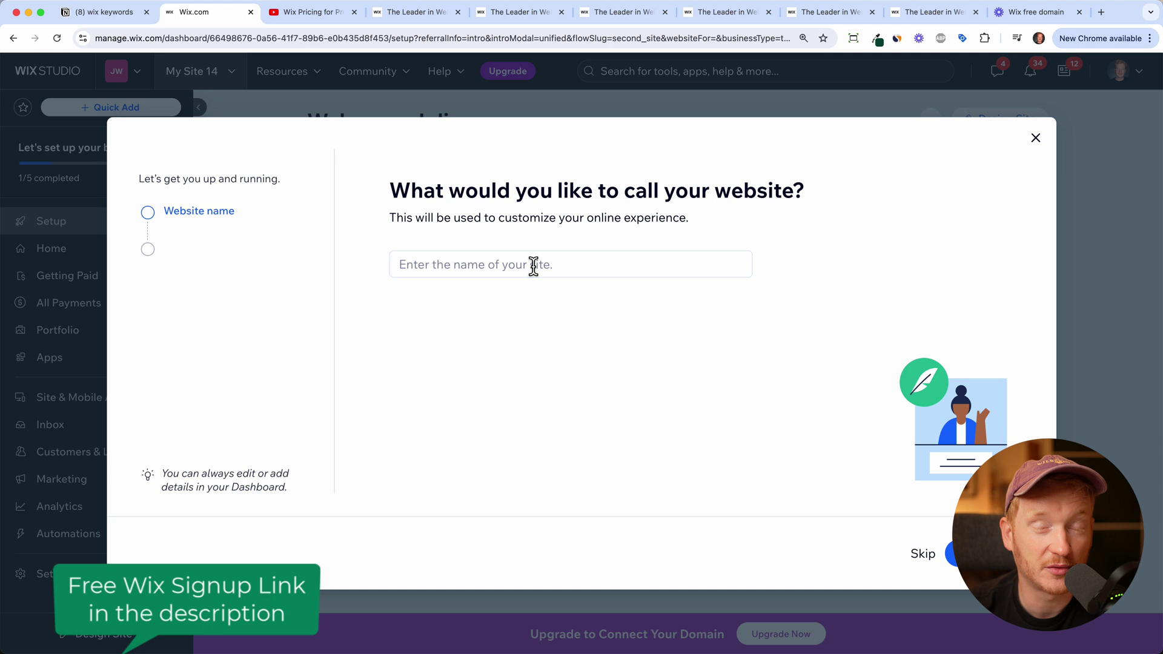
# Skip naming the site and check that julianswebsite123.com is available as a custom domain
pyautogui.click(1036, 138)
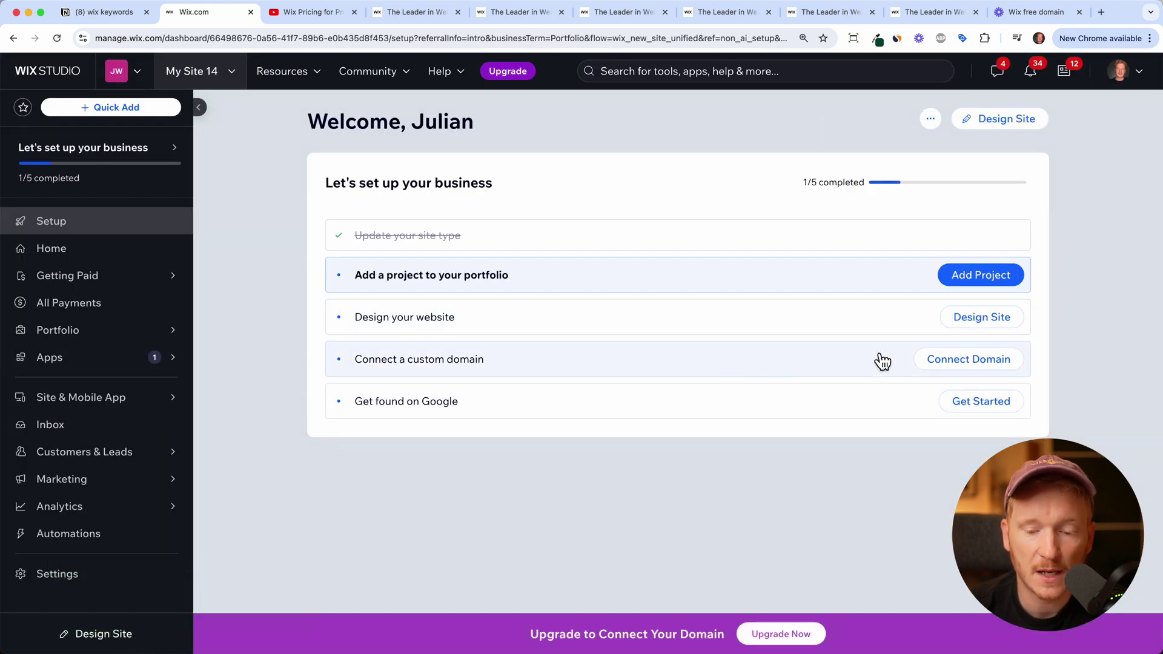
pyautogui.click(681, 371)
pyautogui.click(483, 424)
pyautogui.write('j')
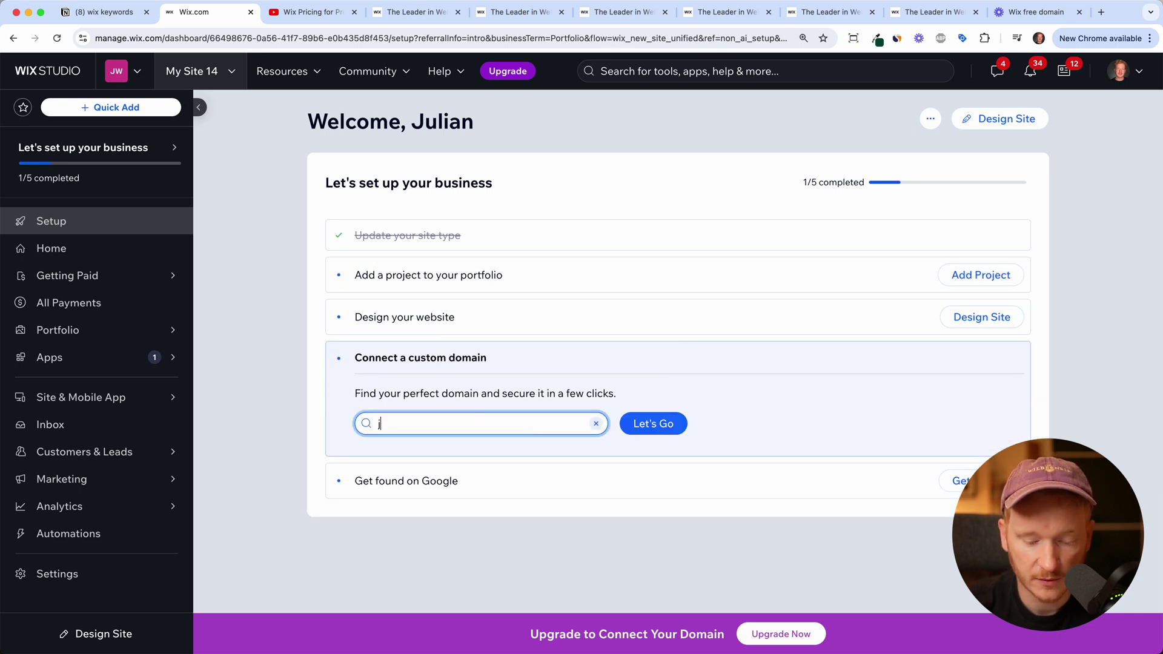
pyautogui.write('ulianswebsite123.com')
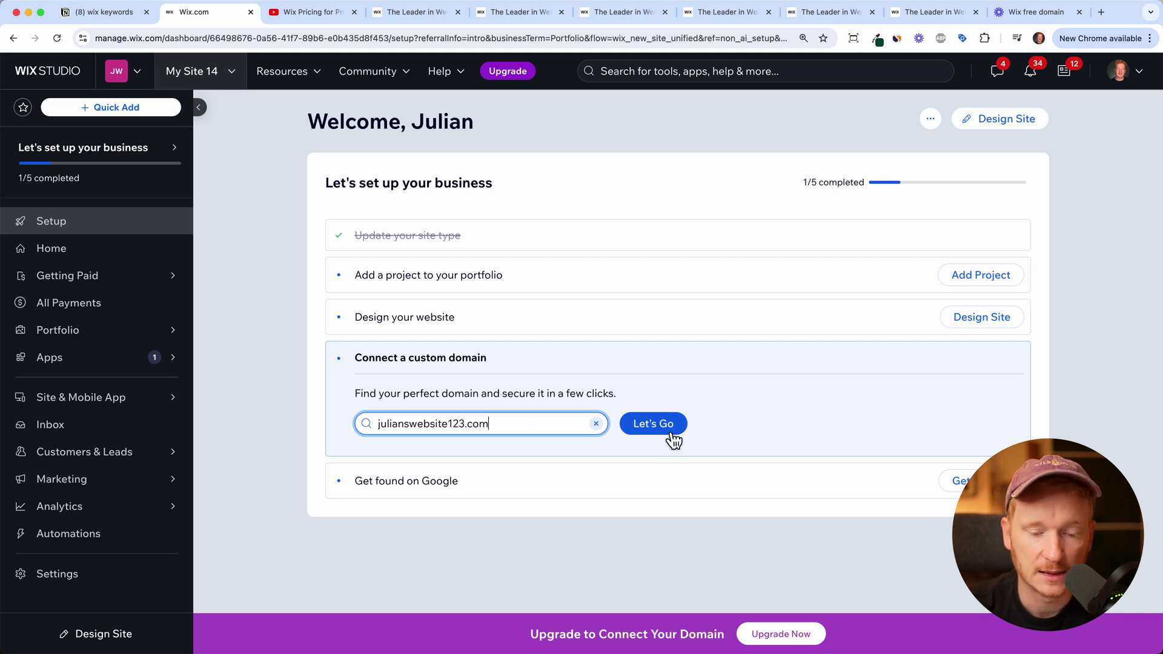
pyautogui.click(667, 431)
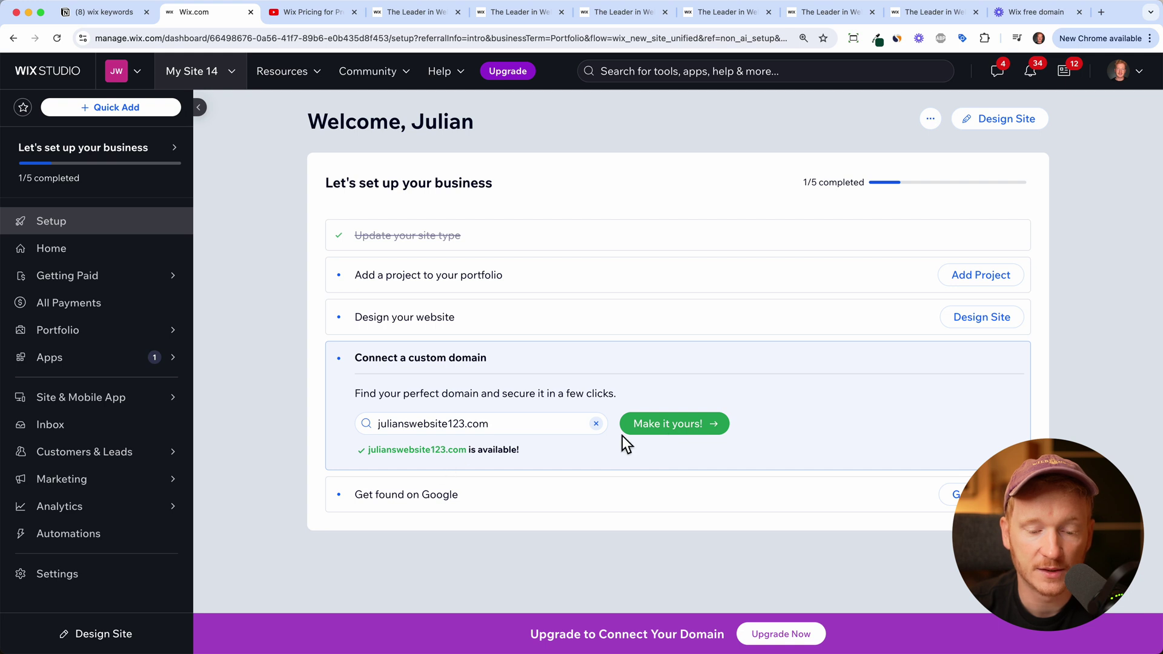
# View the Premium plans that include the domain, then dismiss the dashboard's upgrade pop-up
pyautogui.click(667, 436)
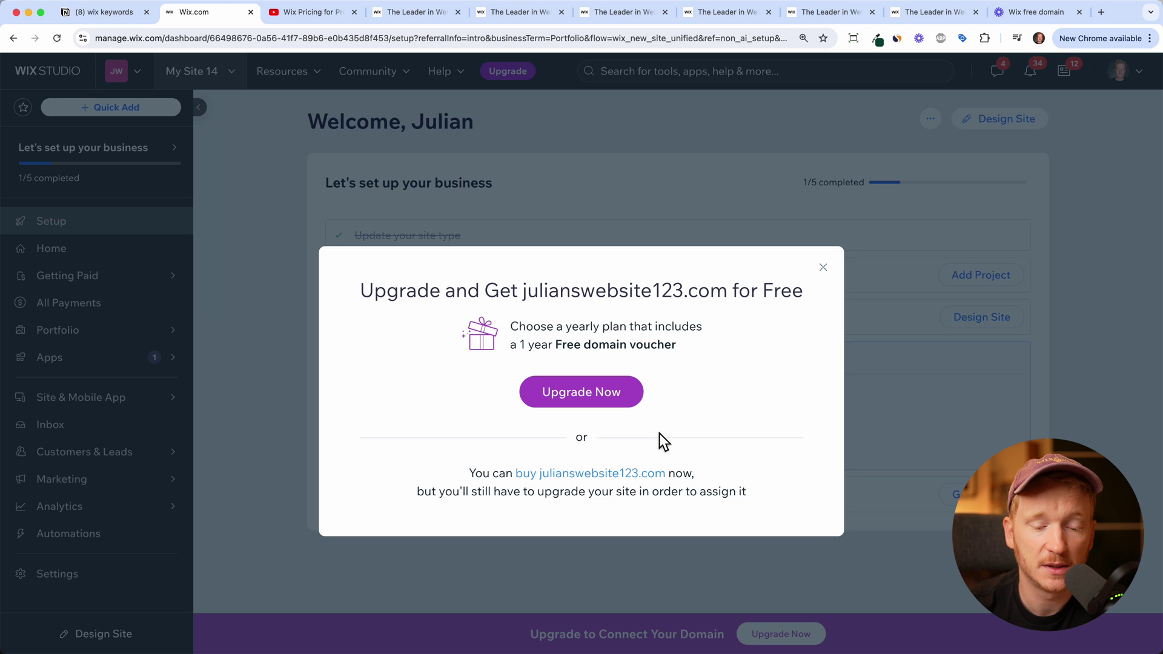
pyautogui.click(596, 390)
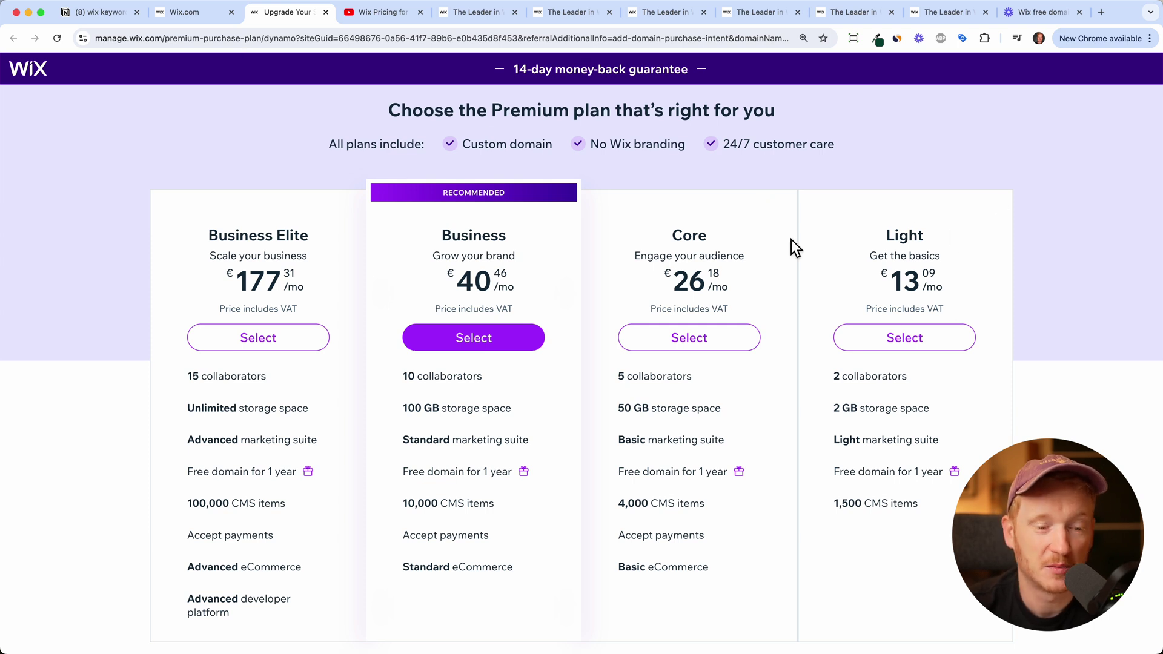
pyautogui.click(194, 14)
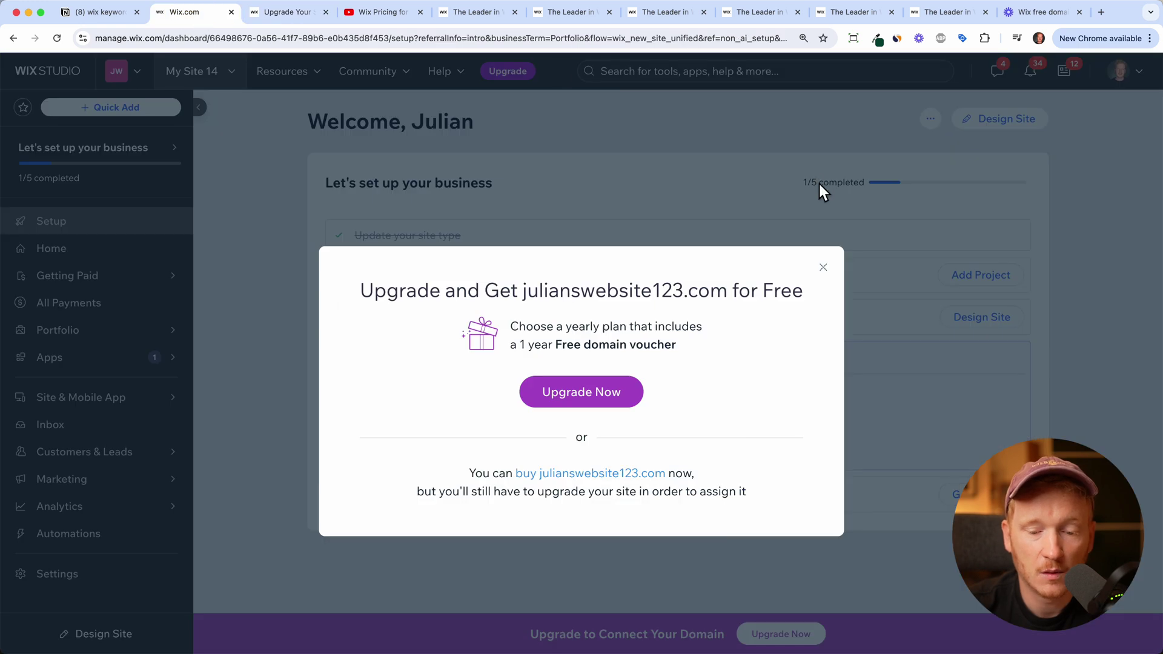
pyautogui.click(824, 268)
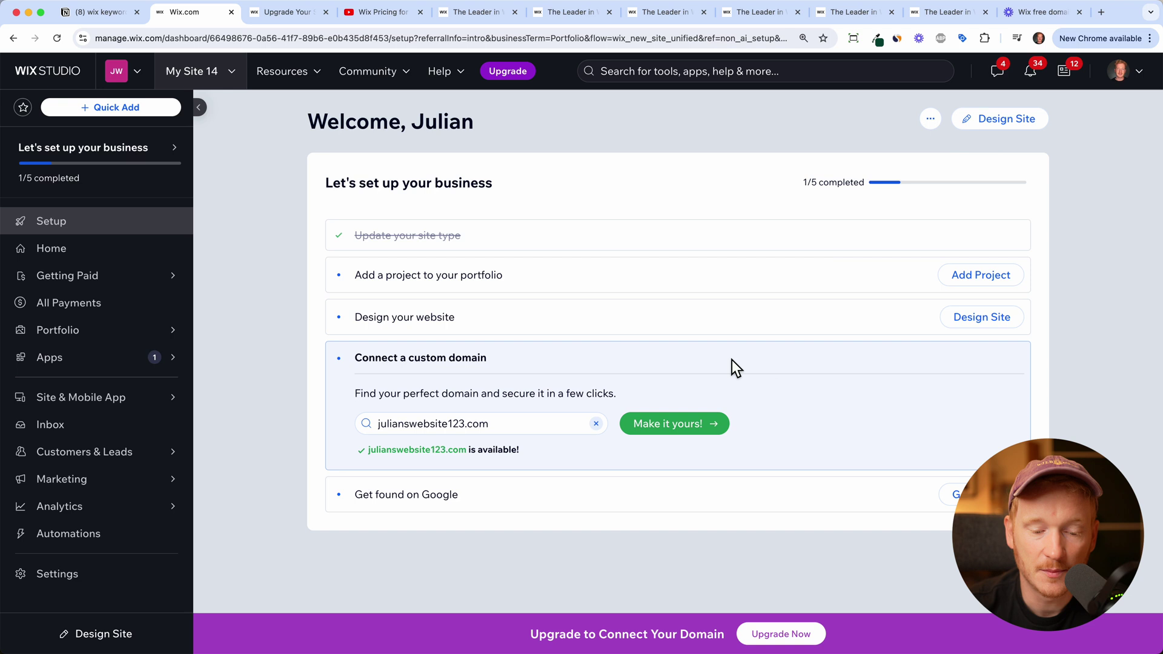
# Search the template gallery for 'agency' to find the Marketing Agency template
pyautogui.click(1008, 136)
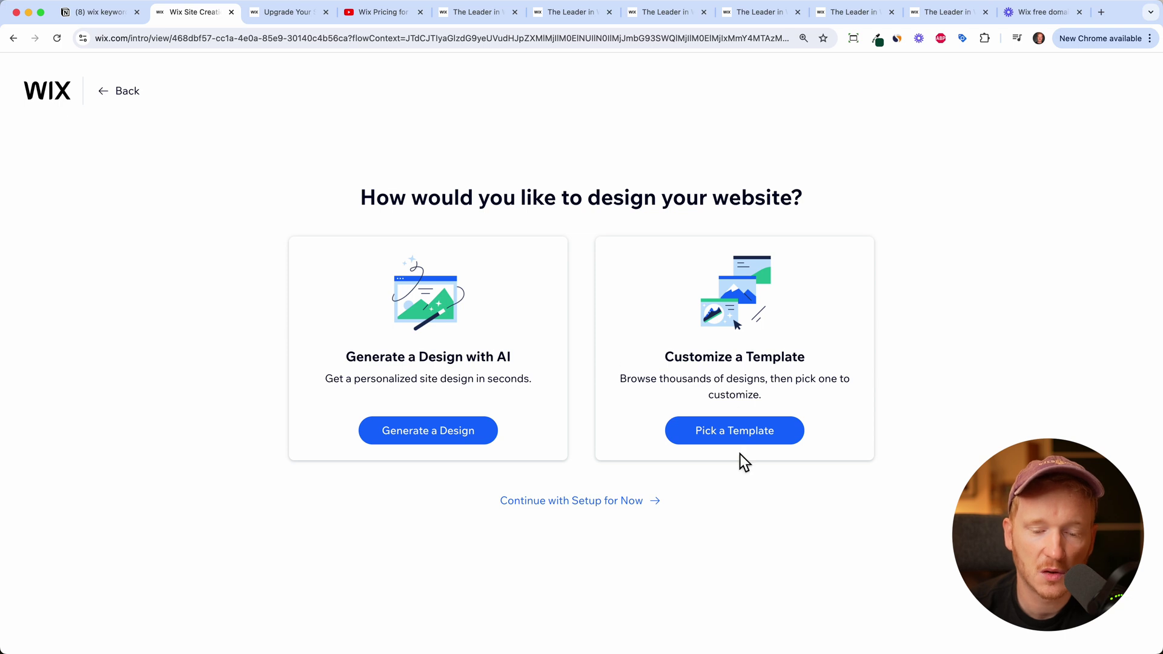
pyautogui.click(764, 444)
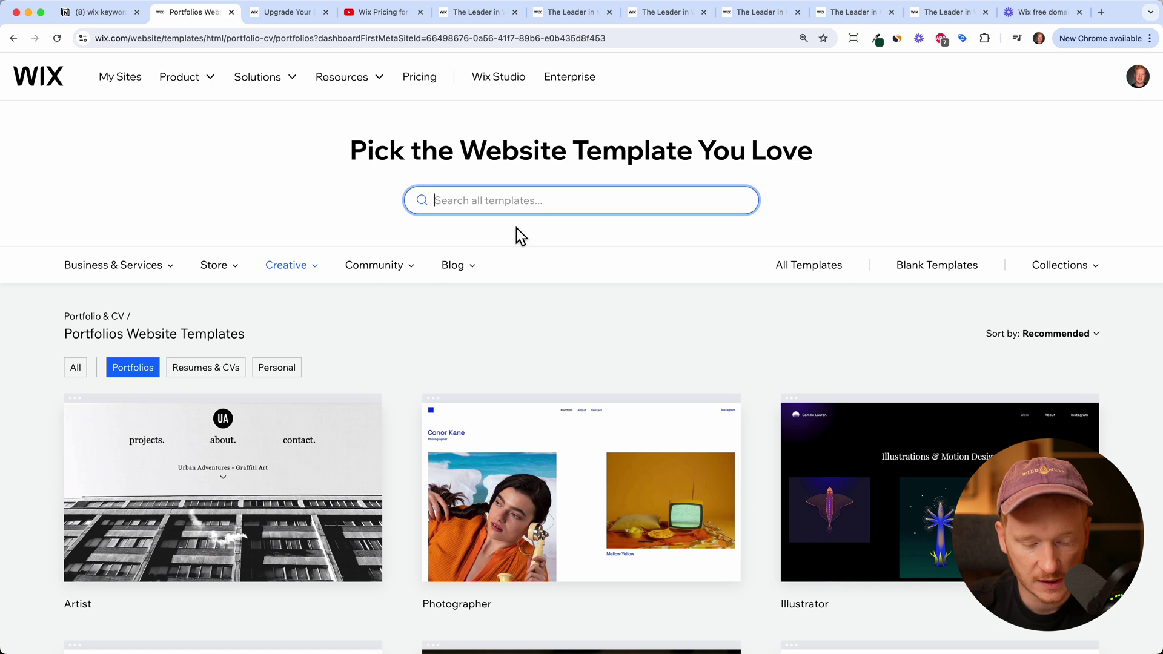
pyautogui.write('agency')
pyautogui.press('Return')
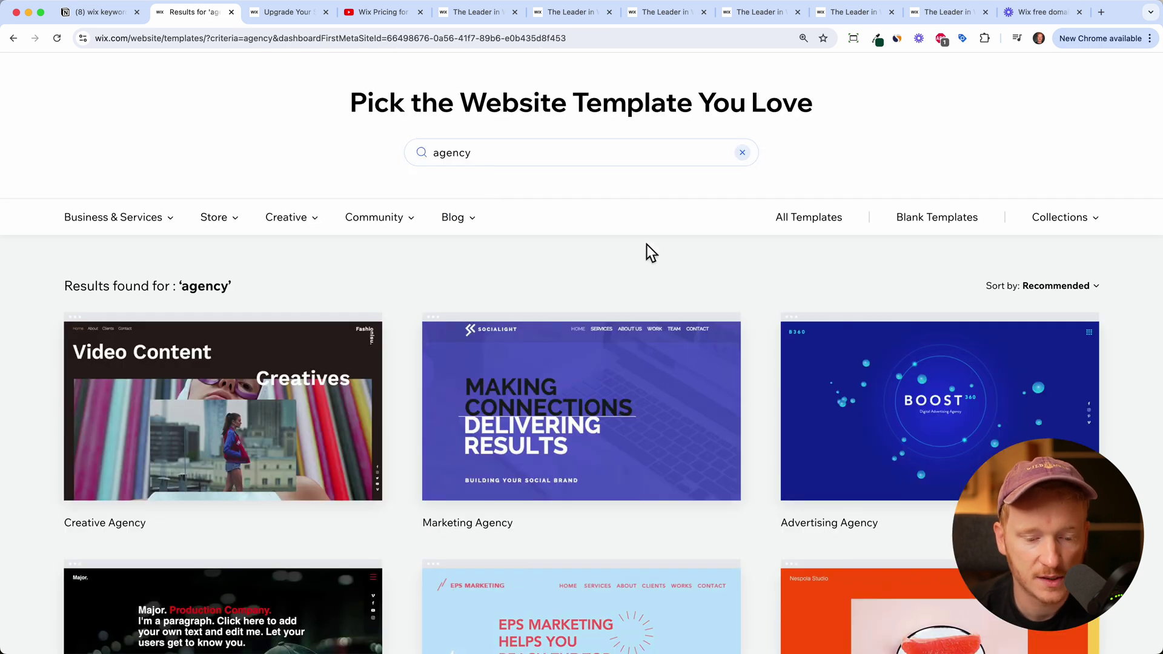
pyautogui.scroll(-2, 646, 245)
pyautogui.moveTo(549, 311)
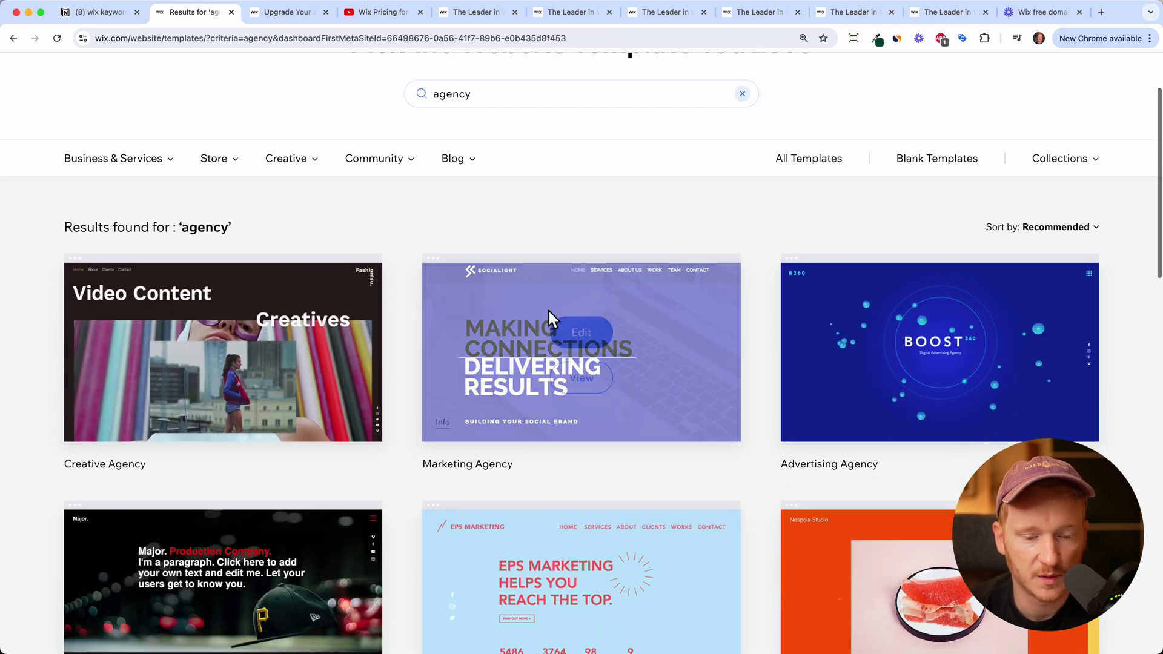
# Open the Marketing Agency template in the Editor and browse its home page and Pages & Menu list
pyautogui.click(602, 347)
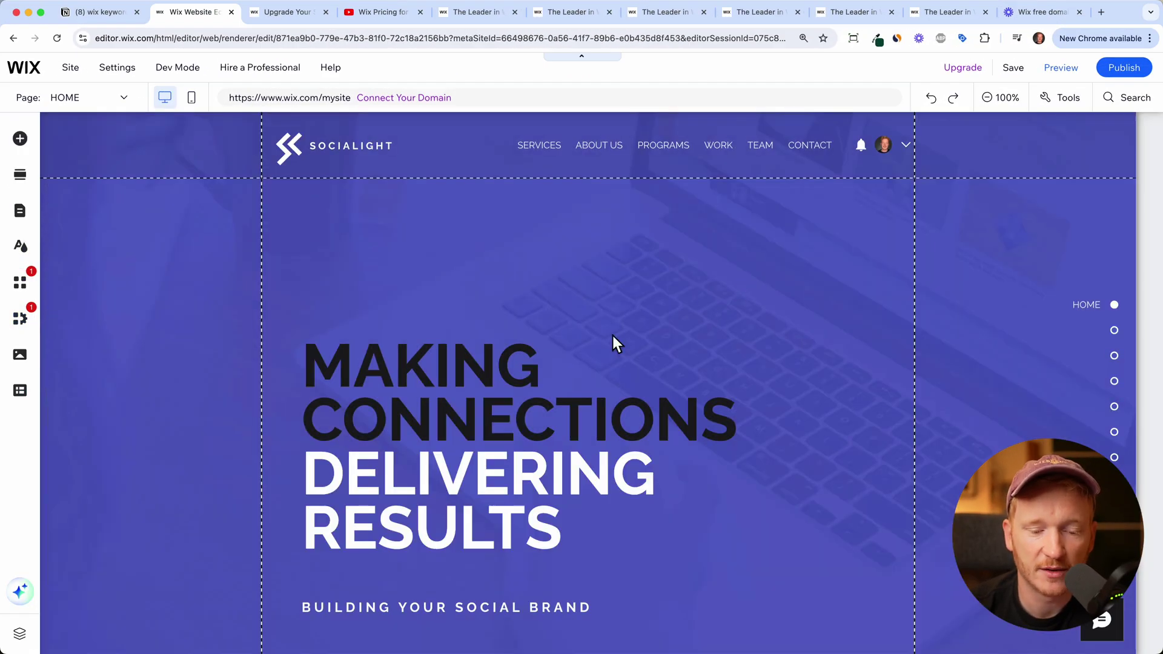
pyautogui.click(418, 415)
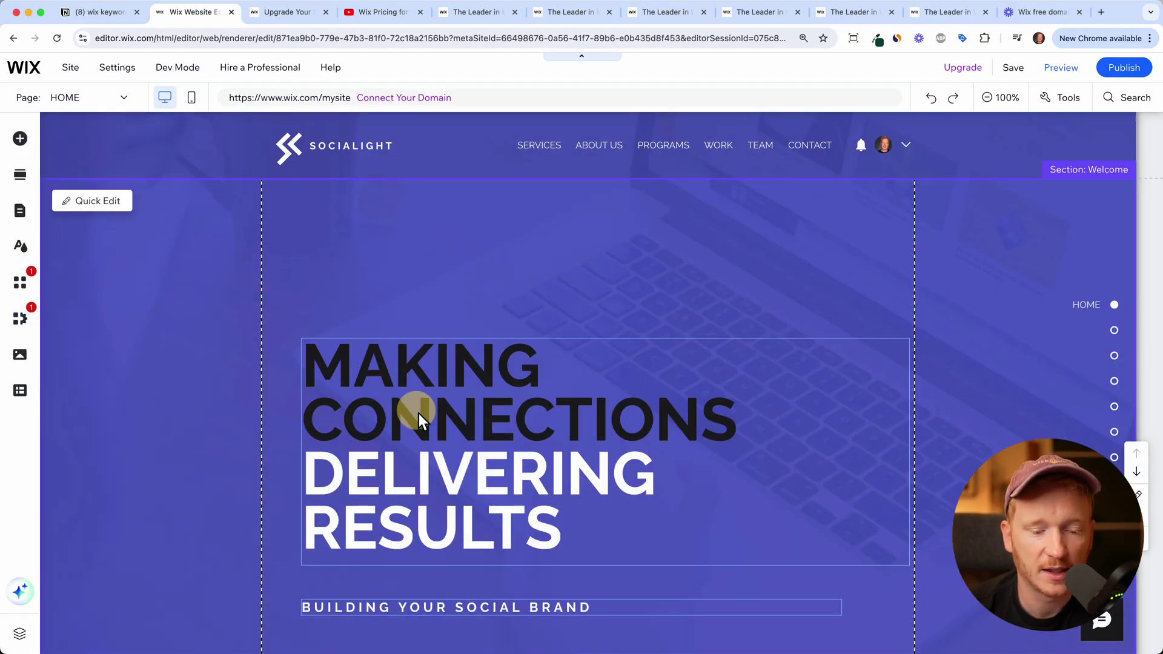
pyautogui.scroll(-15, 419, 413)
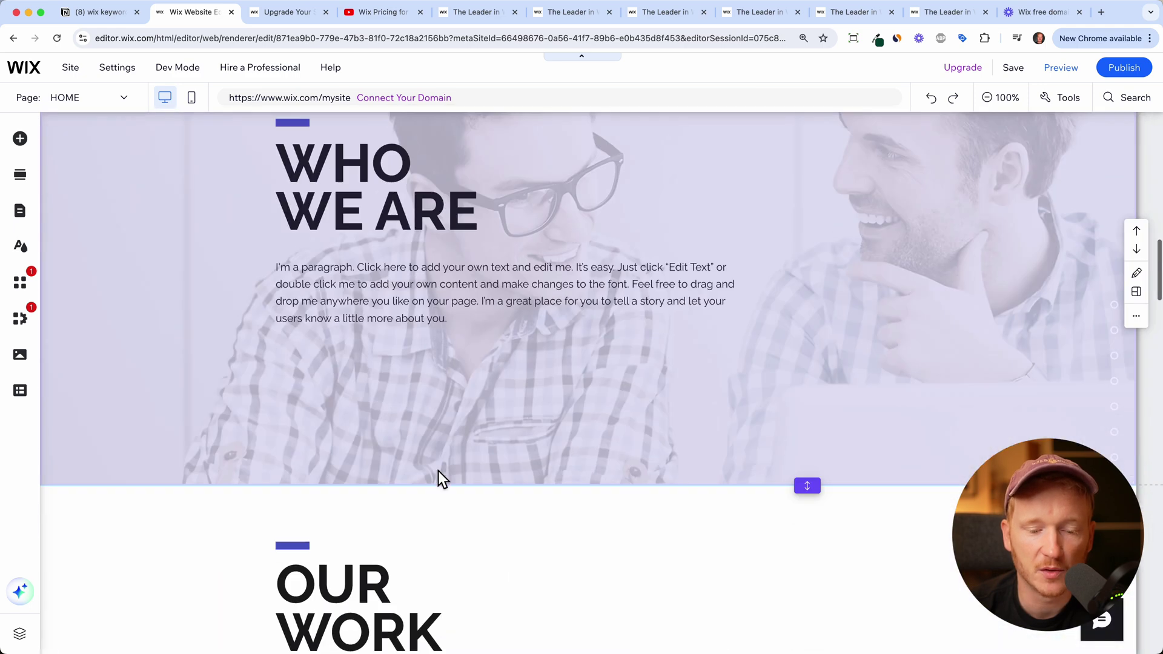
pyautogui.scroll(-10, 685, 344)
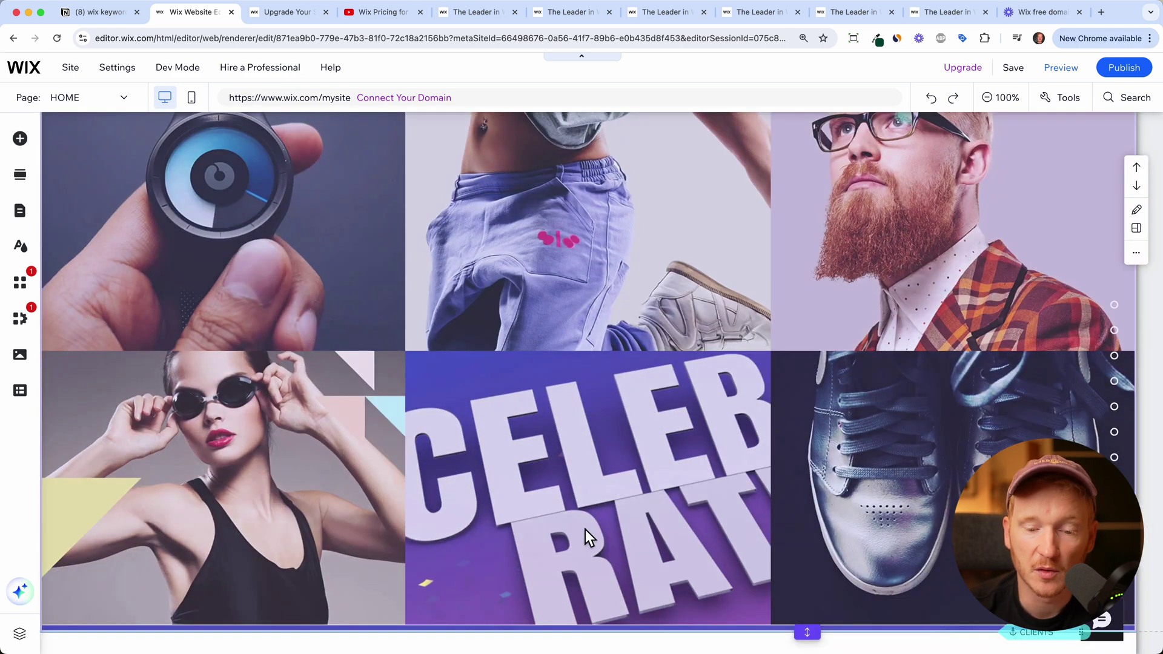
pyautogui.scroll(20, 586, 529)
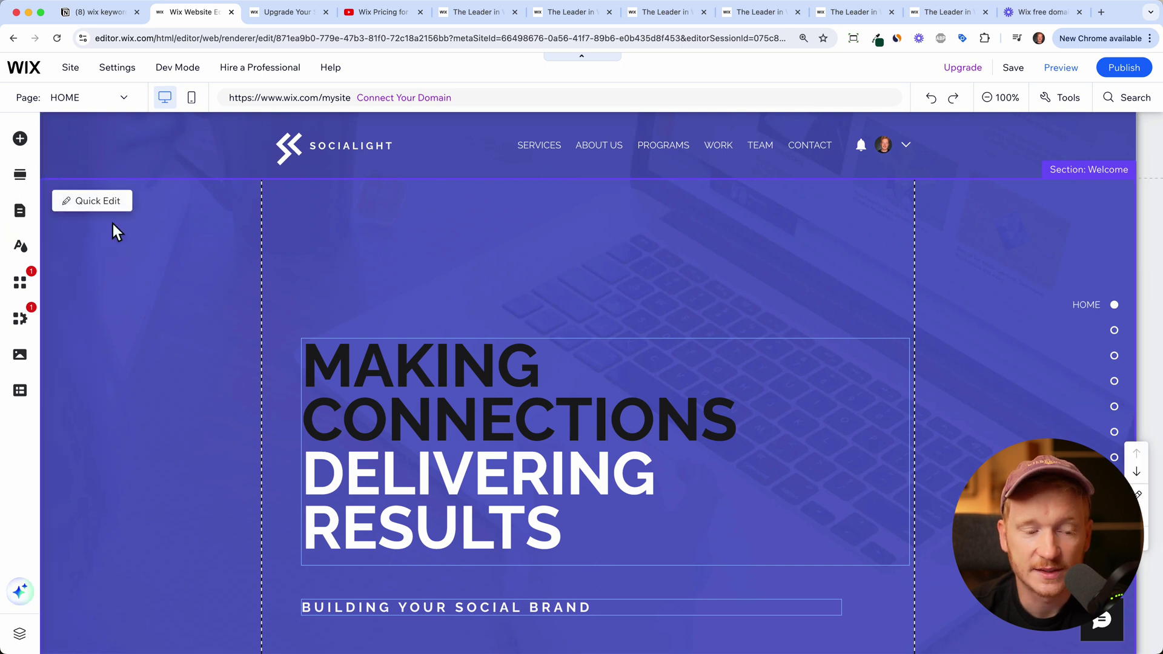
pyautogui.click(31, 222)
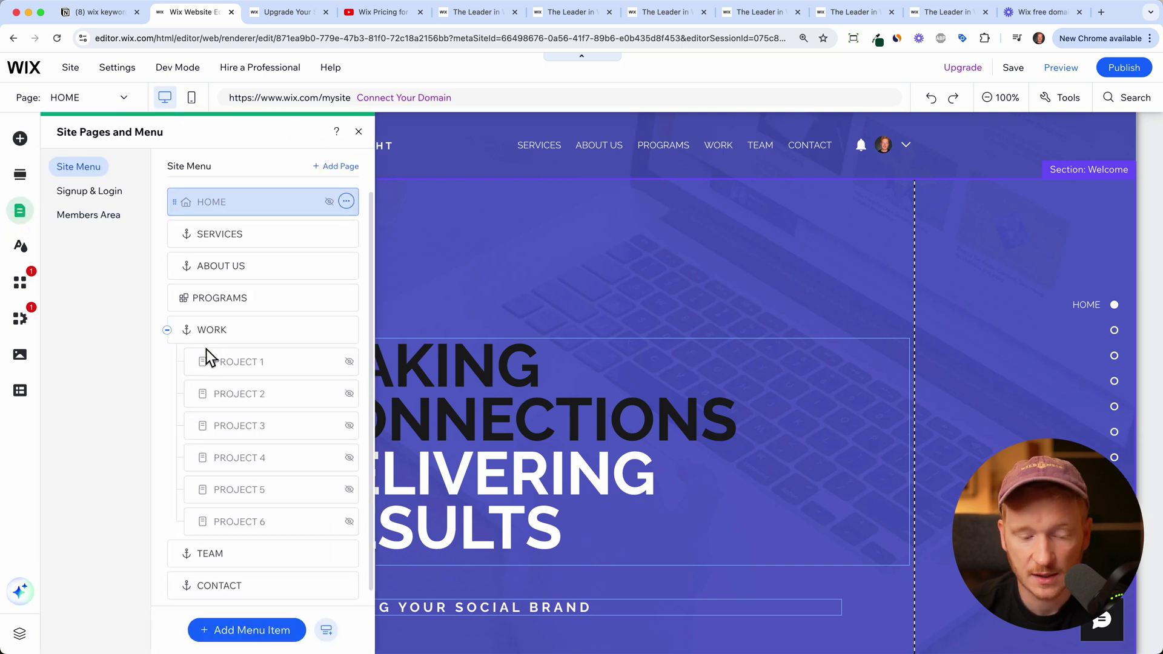
pyautogui.click(359, 132)
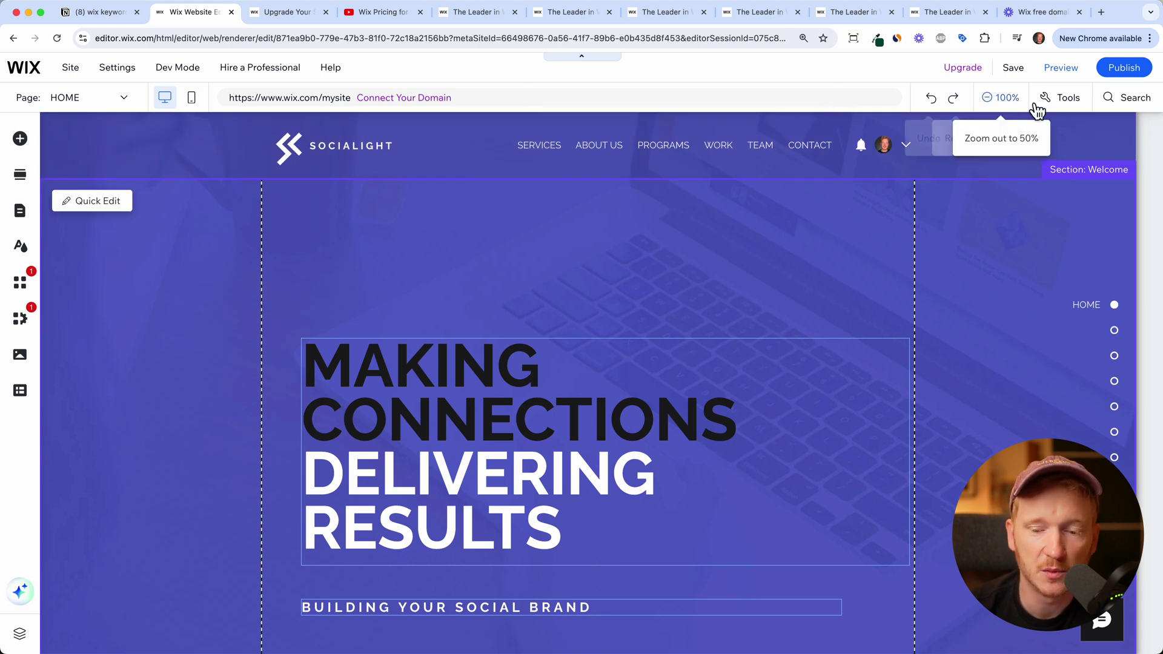
# Save the site under the free address test1234website.wixsite.com/home, using 'home' instead of 'start'
pyautogui.click(1133, 77)
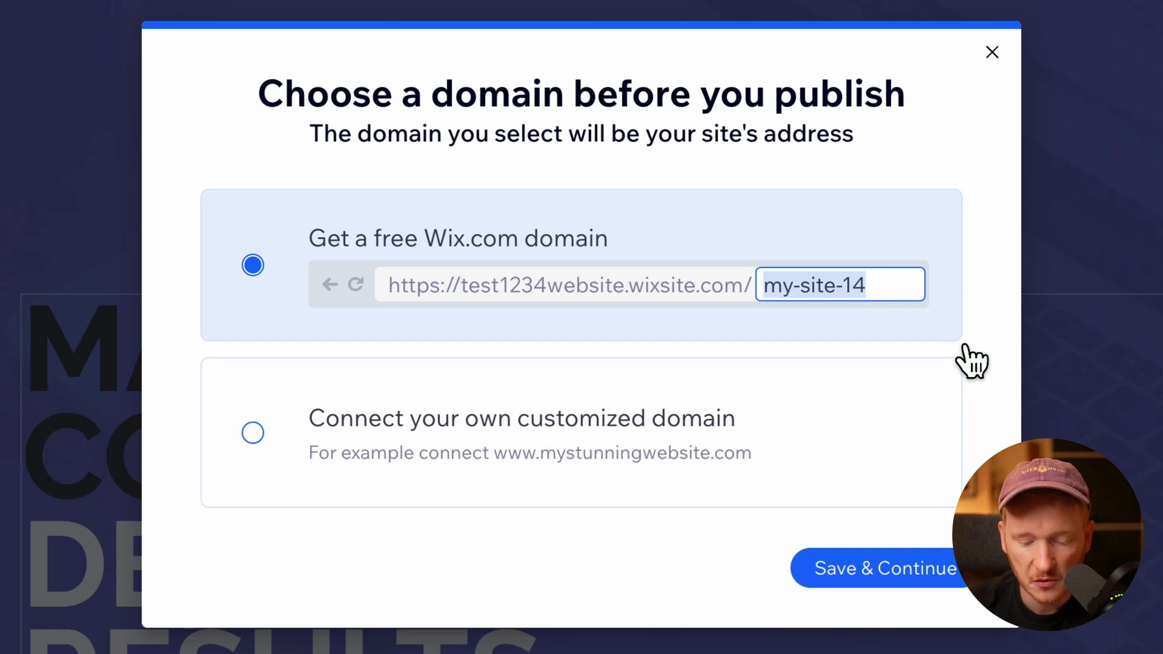
pyautogui.write('start')
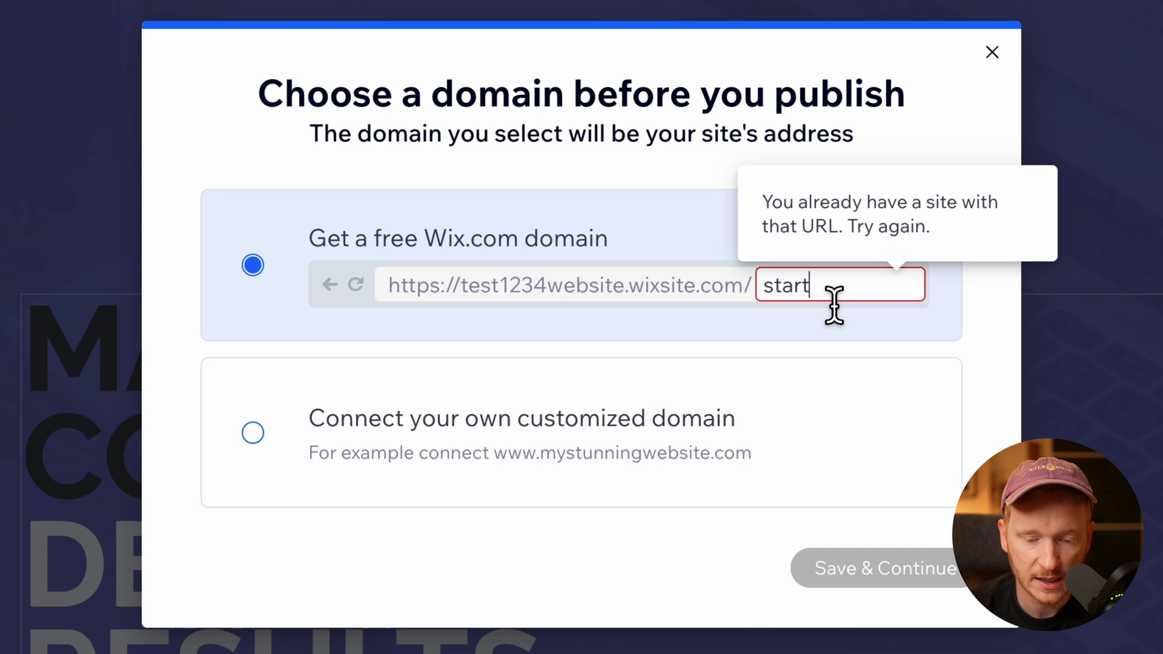
pyautogui.hotkey('ctrl', 'a')
pyautogui.write('home')
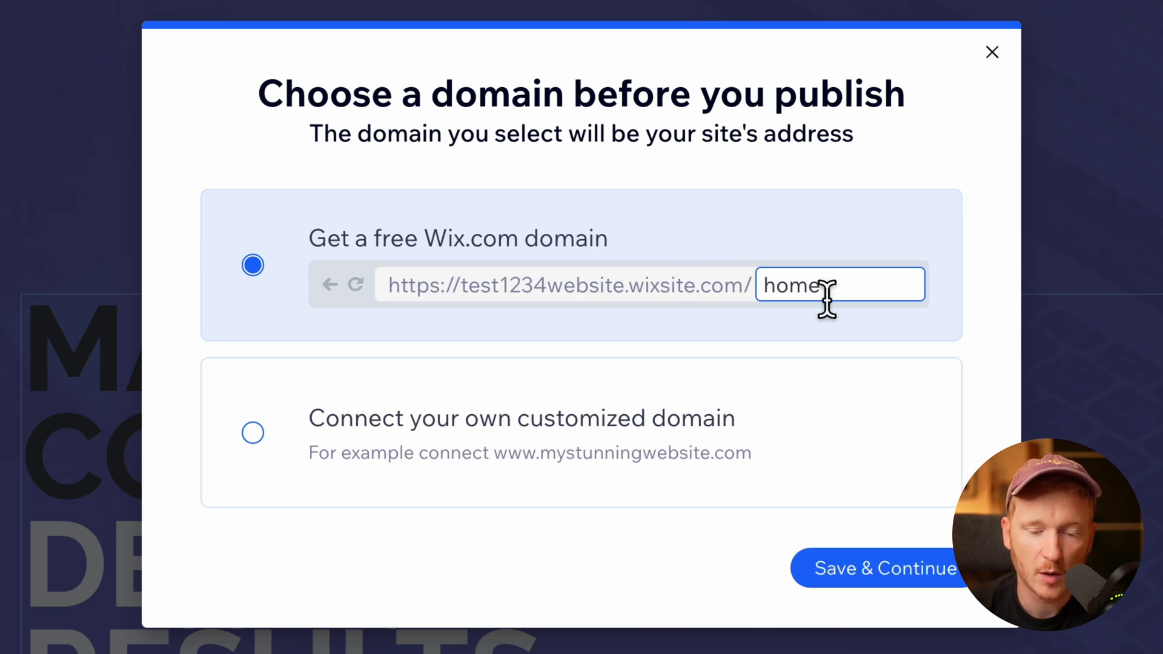
pyautogui.click(922, 578)
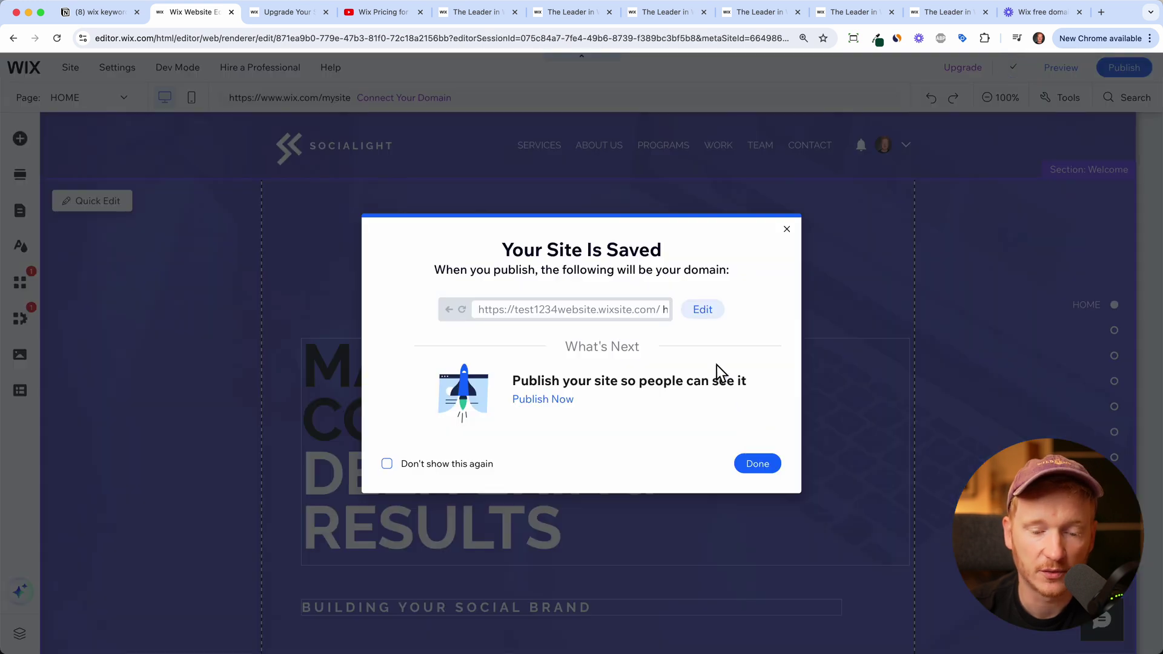
# Publish the site and view it live at test1234website.wixsite.com/home
pyautogui.click(757, 464)
pyautogui.click(681, 303)
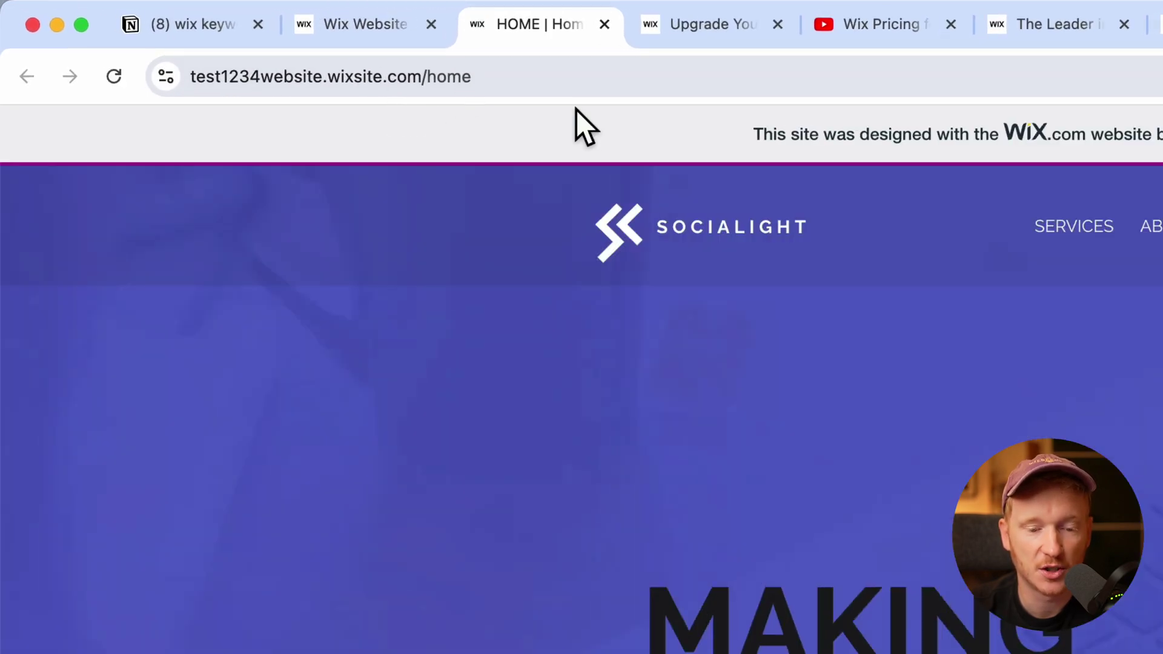
pyautogui.doubleClick(357, 76)
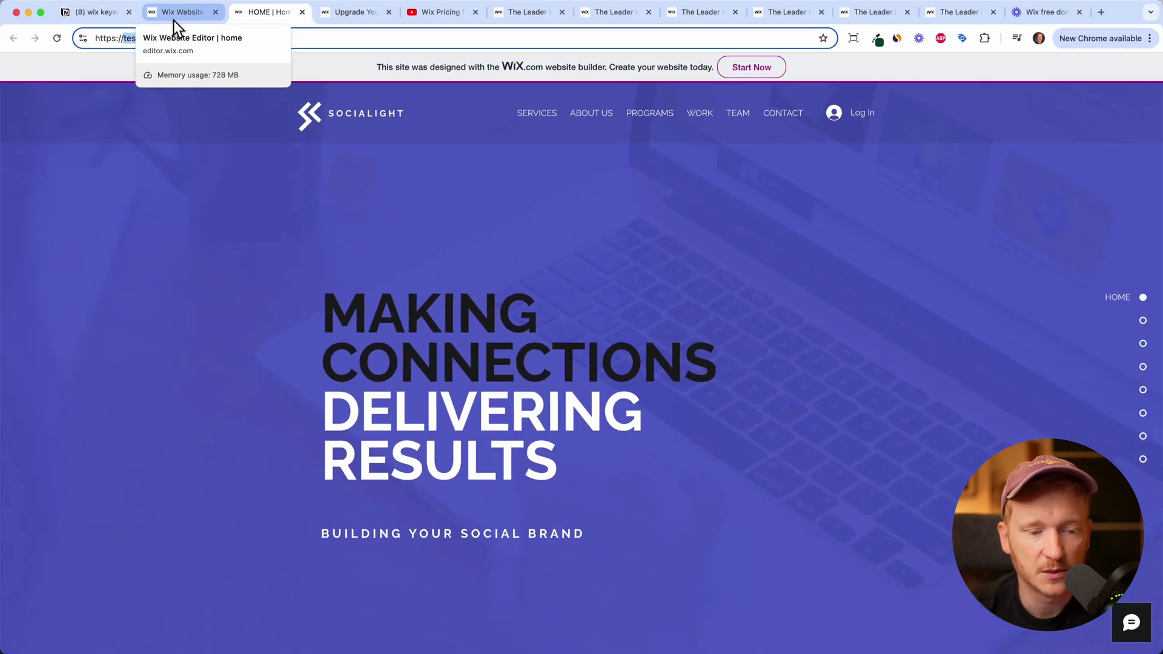
# Exit the editor and go to Account Settings to reach the site URL prefix option
pyautogui.click(355, 25)
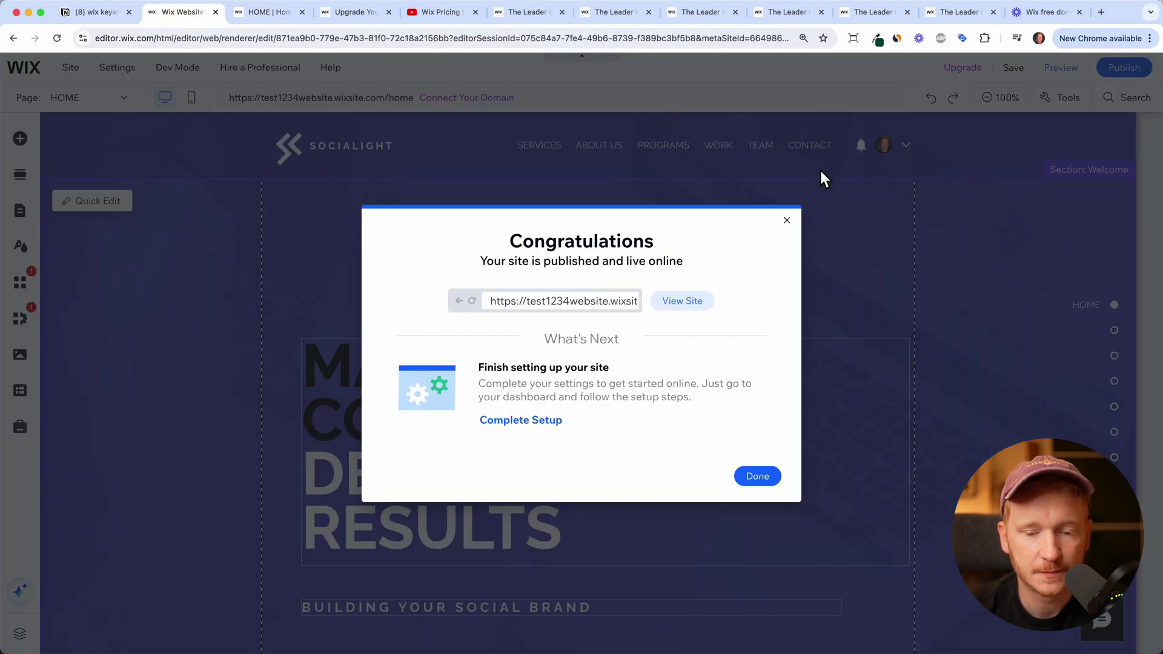
pyautogui.click(787, 221)
pyautogui.click(83, 75)
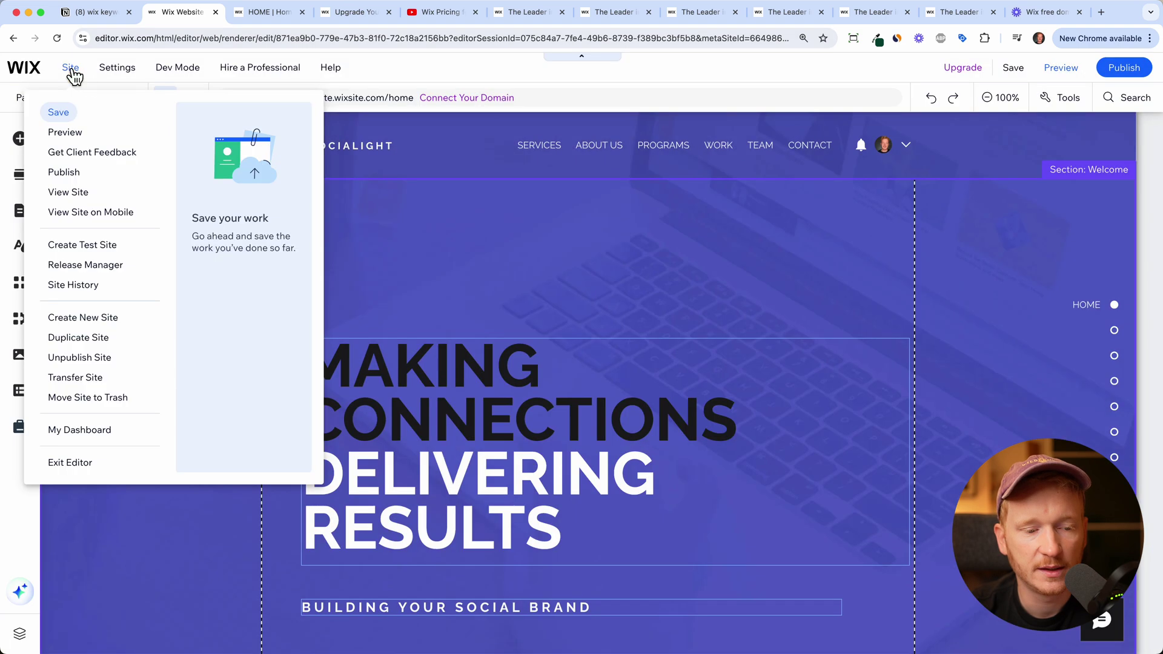
pyautogui.click(82, 456)
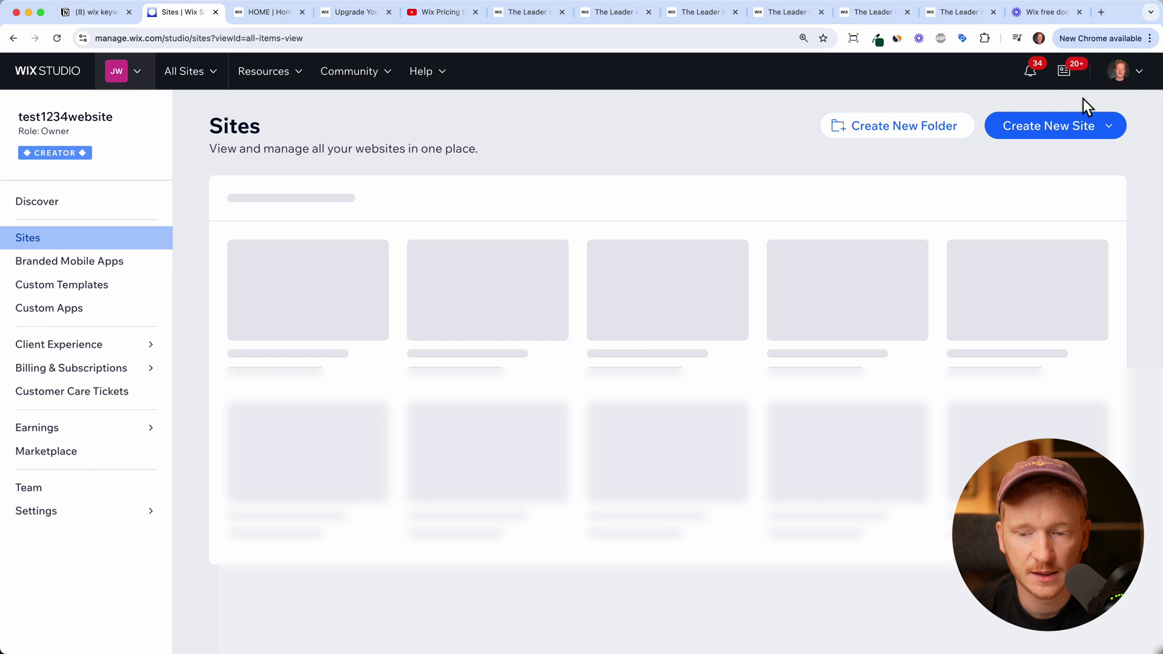
pyautogui.click(1140, 84)
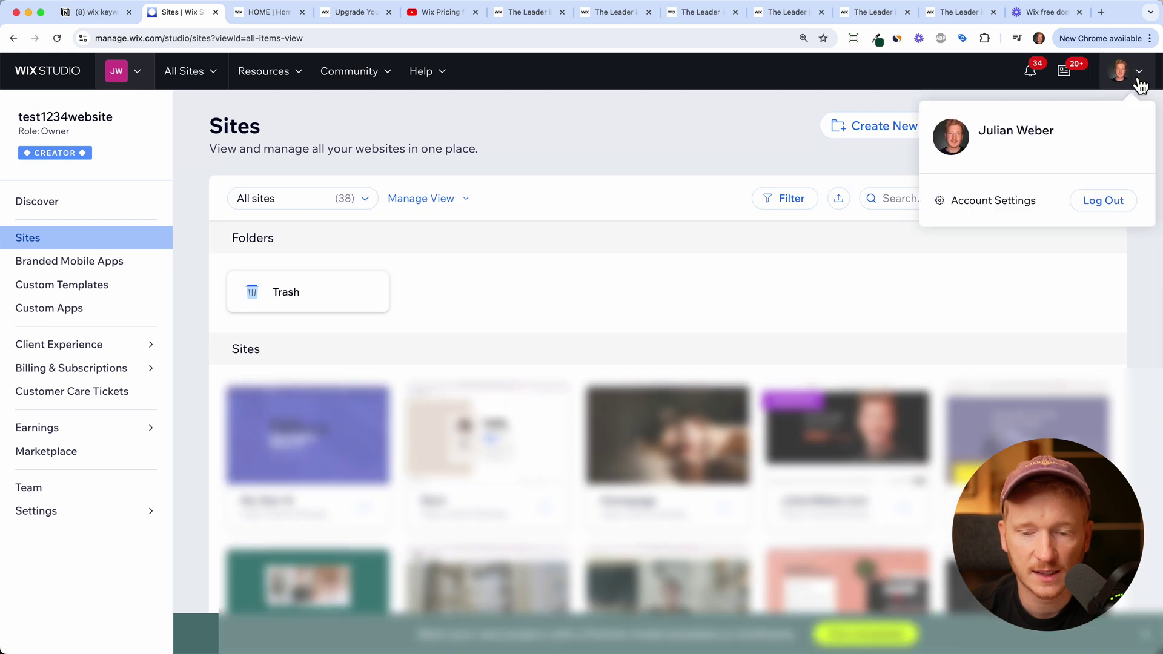
pyautogui.click(1010, 210)
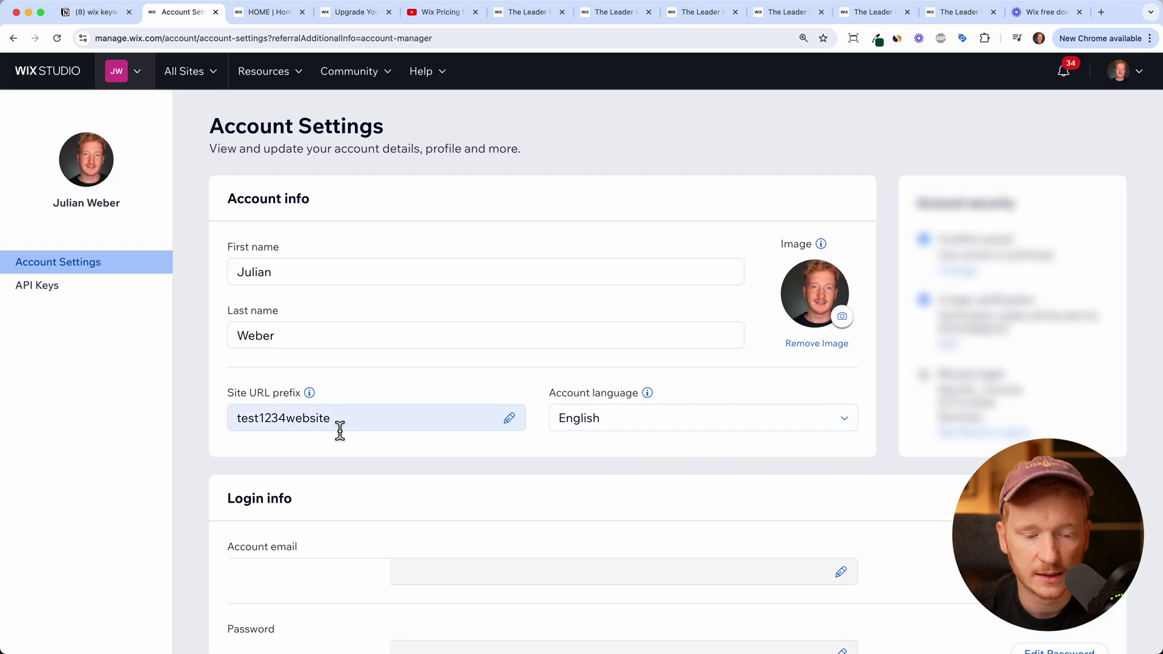
# Replace the test1234website site URL prefix with julianshomepage and save it
pyautogui.click(336, 427)
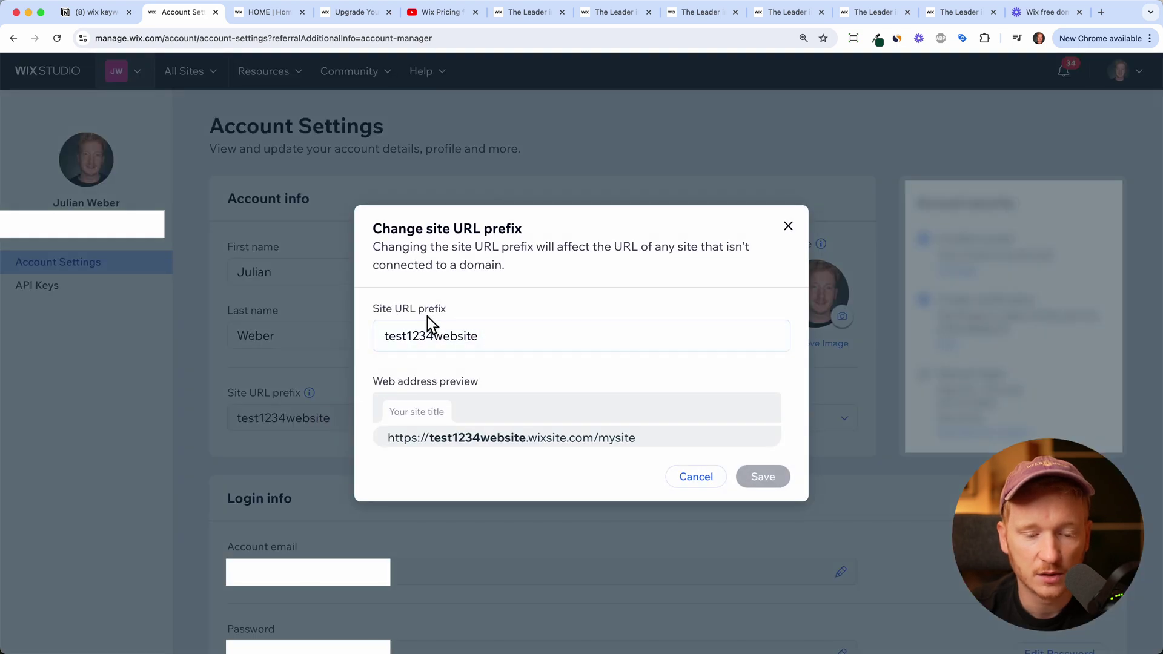
pyautogui.doubleClick(488, 335)
pyautogui.write('julianswebsite')
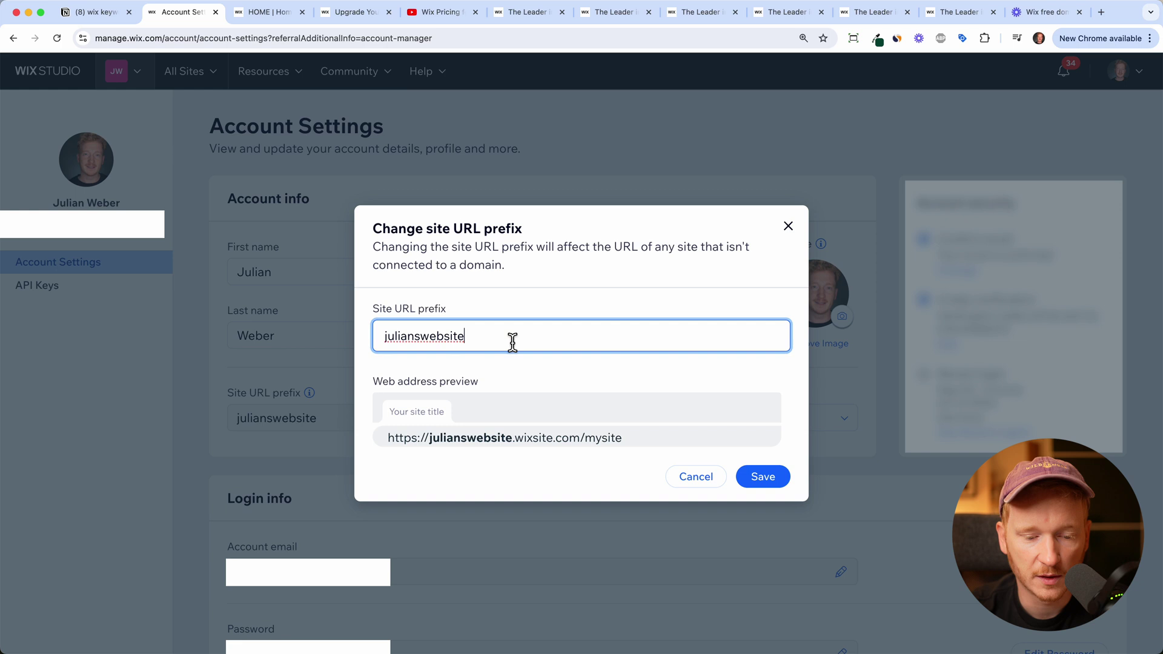
pyautogui.press('BackSpace')
pyautogui.press('BackSpace')
pyautogui.press('BackSpace')
pyautogui.press('BackSpace')
pyautogui.press('BackSpace')
pyautogui.press('BackSpace')
pyautogui.press('BackSpace')
pyautogui.write('homepage')
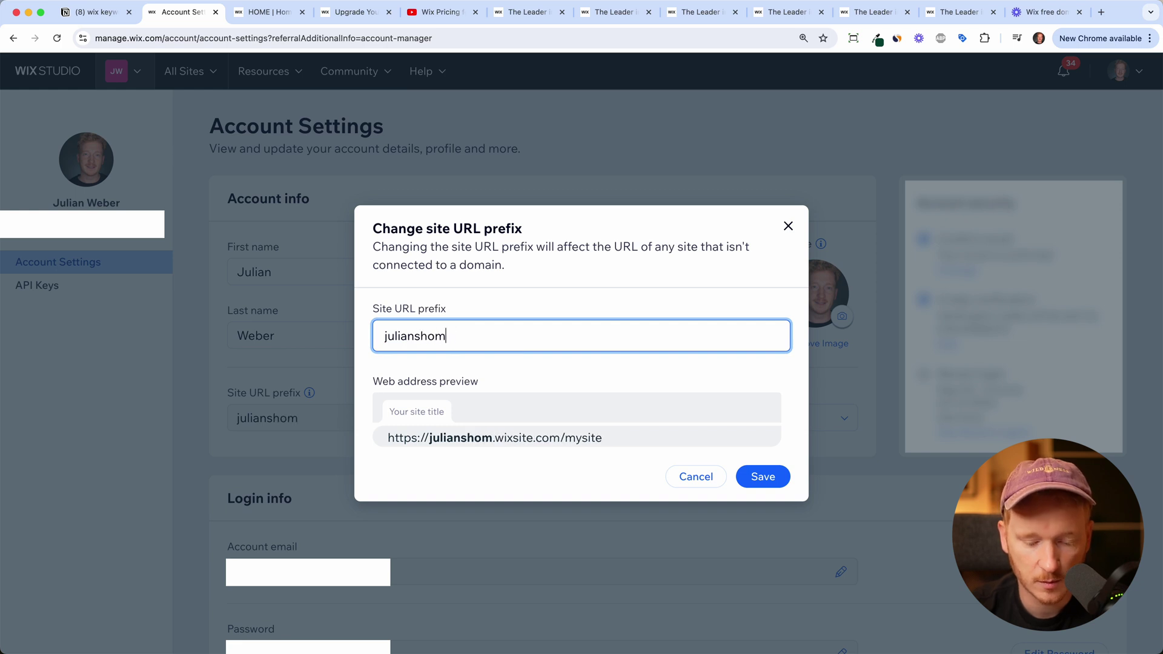
pyautogui.click(761, 479)
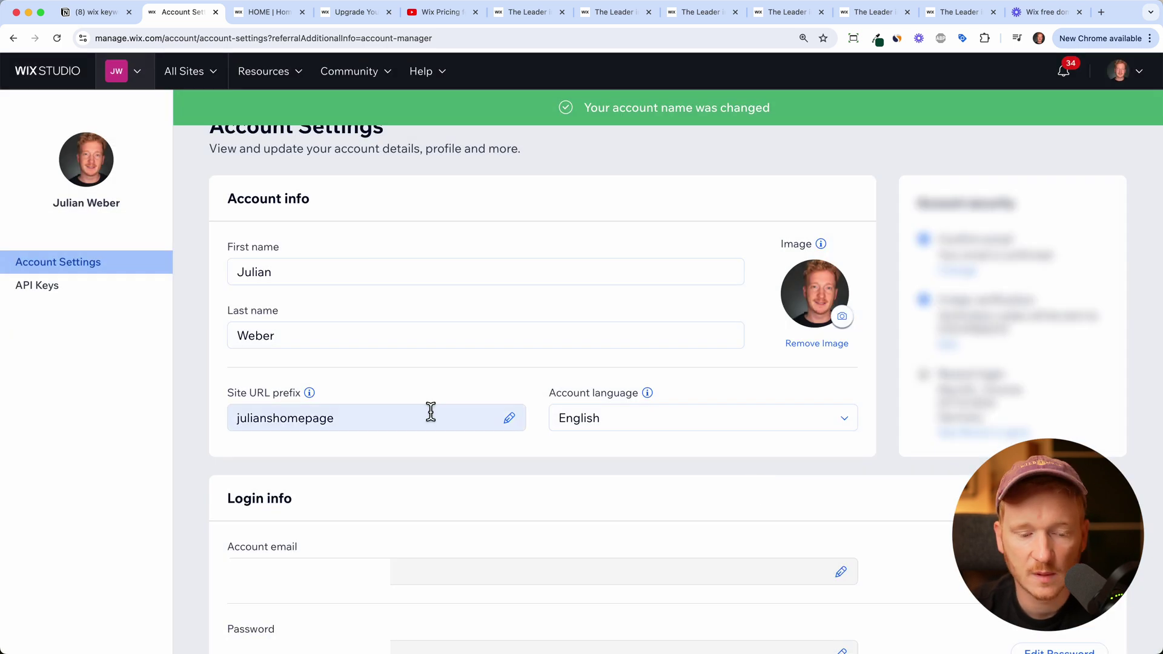
# Publish My Site 14 from the sites list and view it live at julianshomepage.wixsite.com/home
pyautogui.click(200, 85)
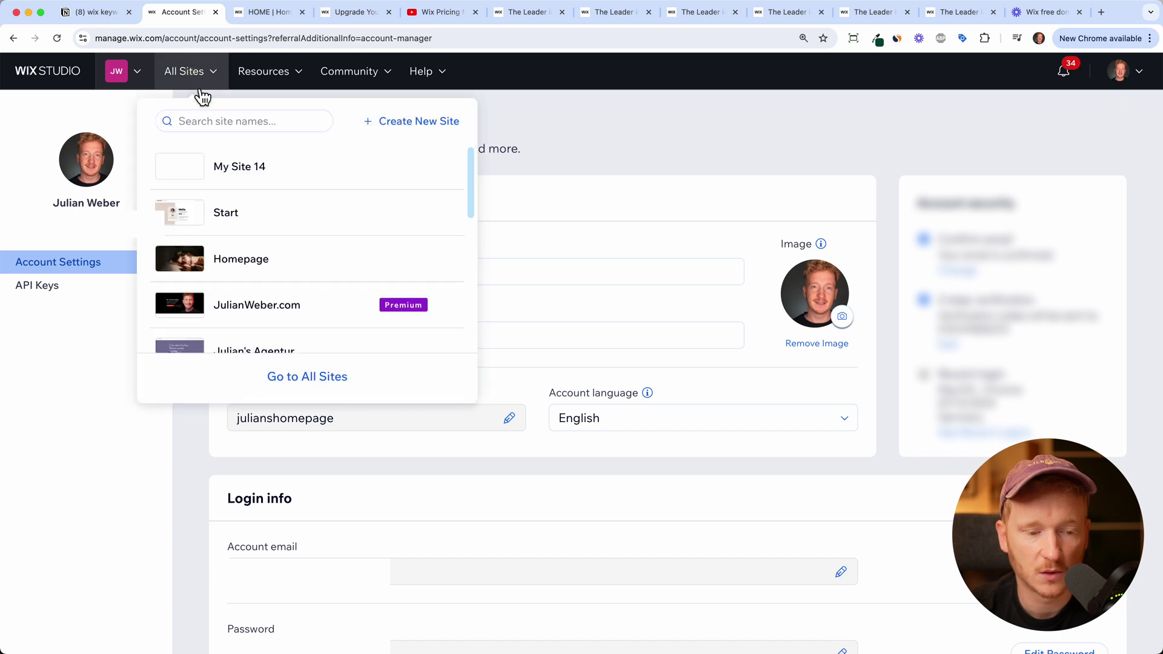
pyautogui.click(280, 184)
pyautogui.click(1134, 77)
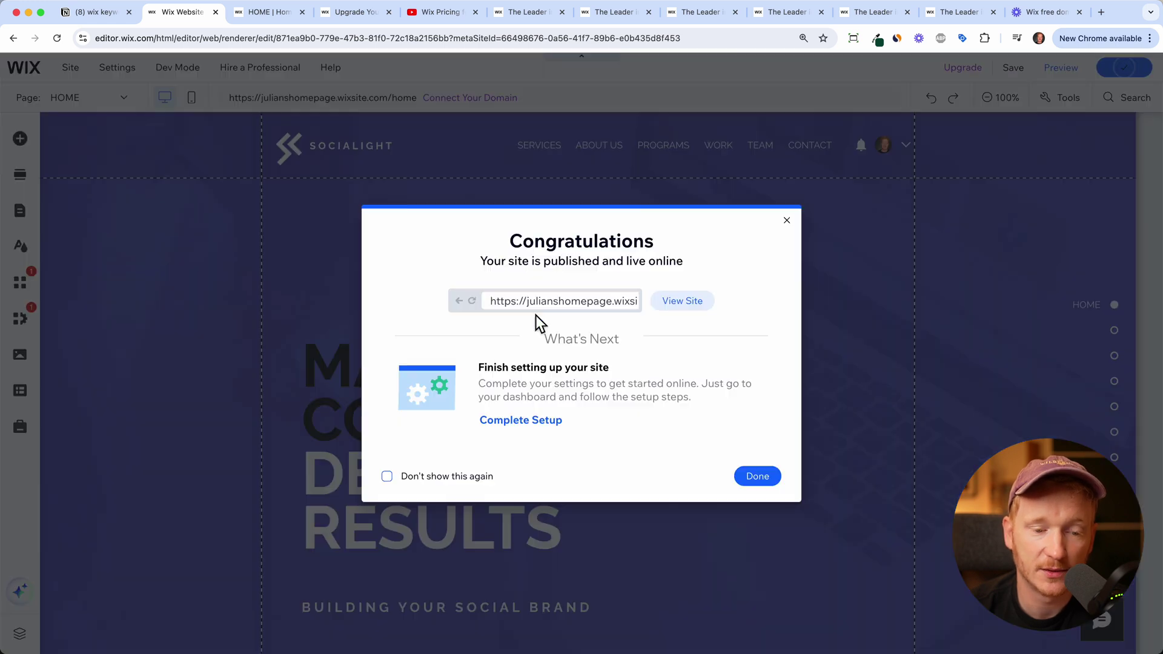
pyautogui.click(693, 302)
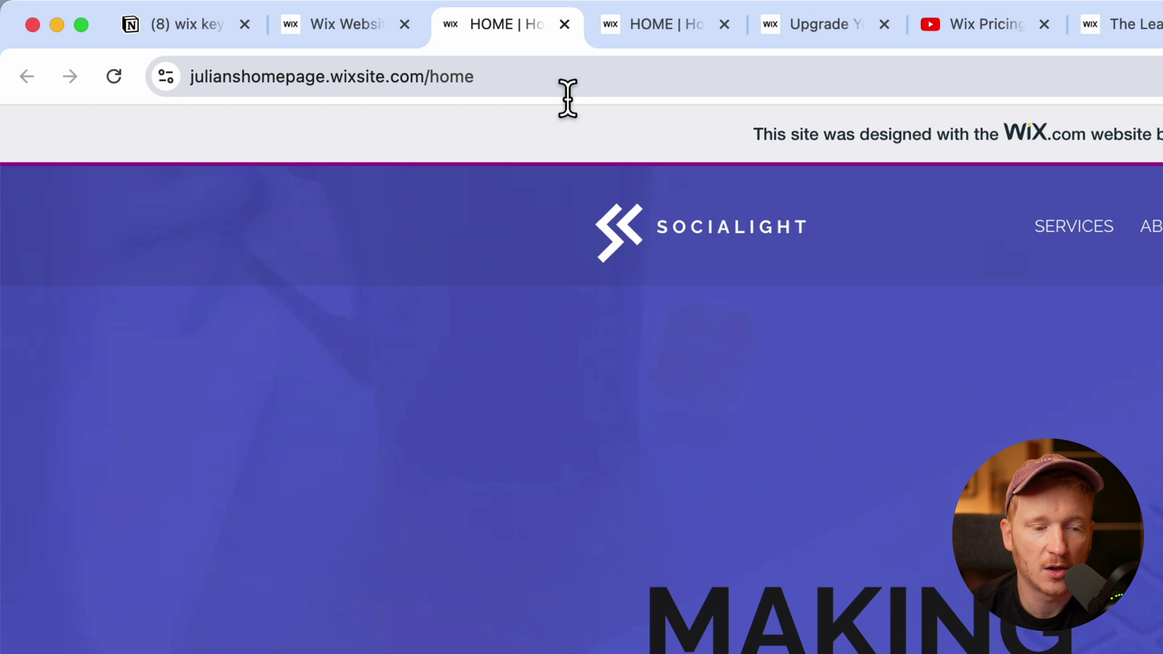
pyautogui.click(252, 85)
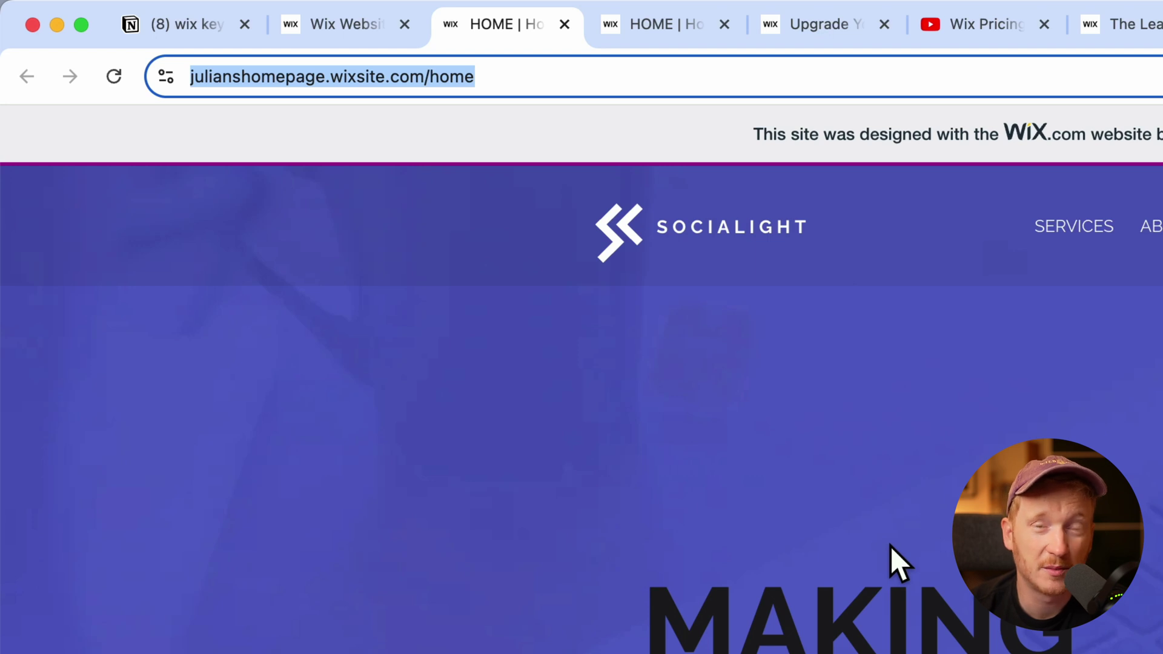
pyautogui.scroll(-20, 635, 395)
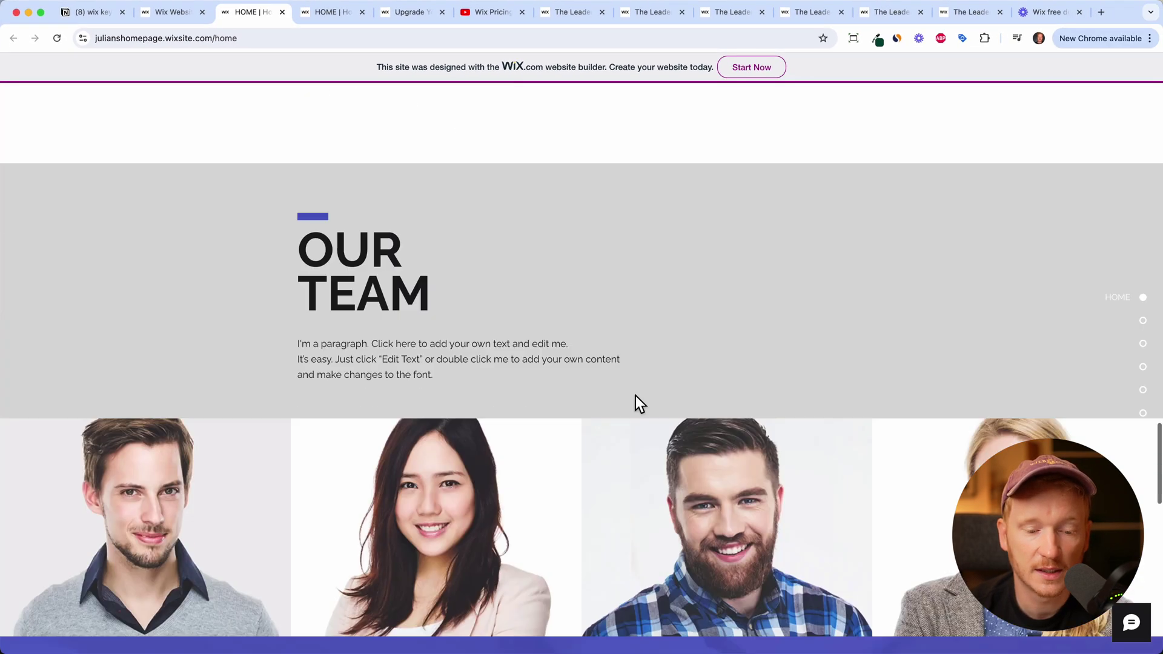
pyautogui.scroll(-5, 635, 395)
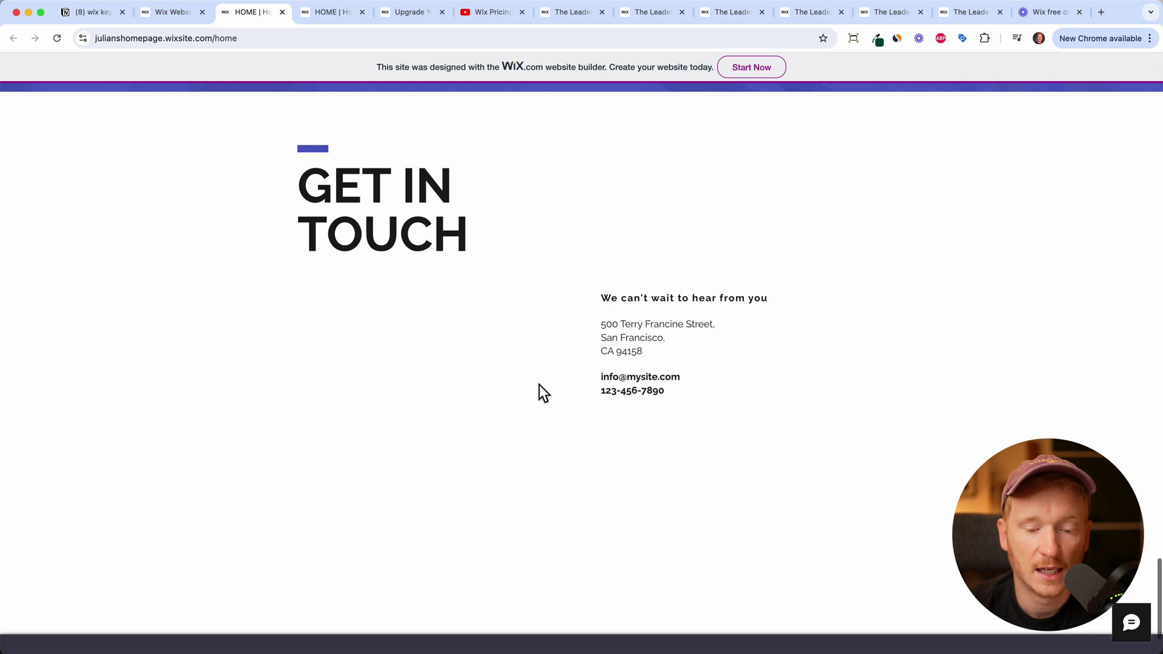
pyautogui.scroll(15, 592, 418)
pyautogui.scroll(5, 590, 418)
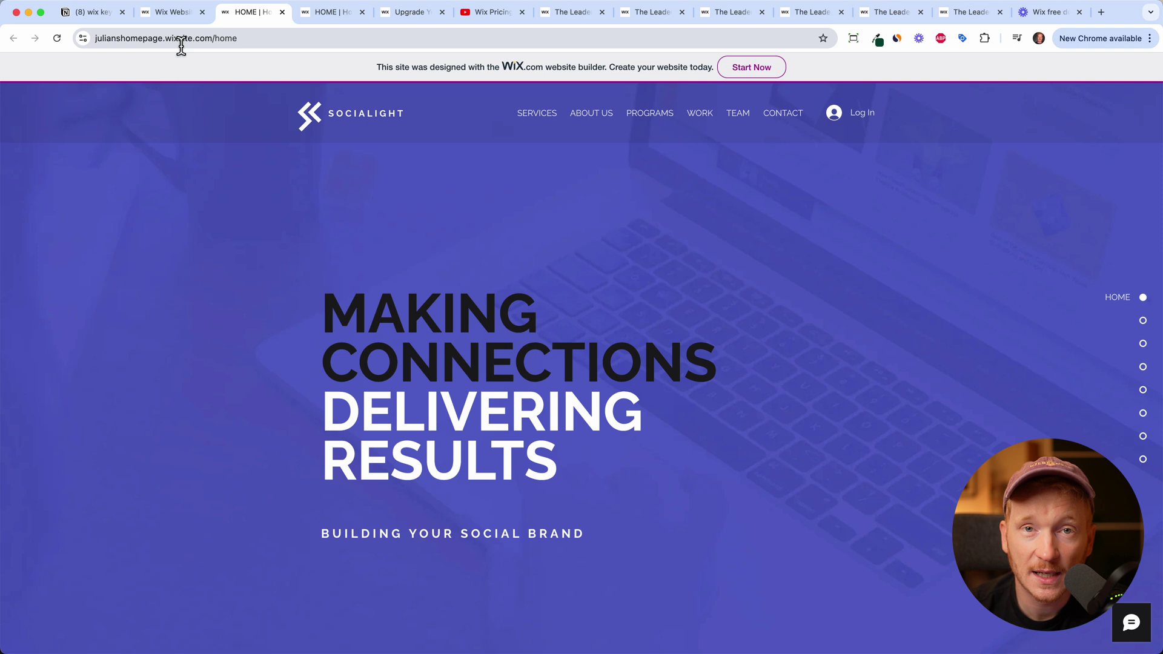
# Come back from the YouTube tab to the Wix editor, clicking Done and closing 'Edit your site for mobile'
pyautogui.click(482, 16)
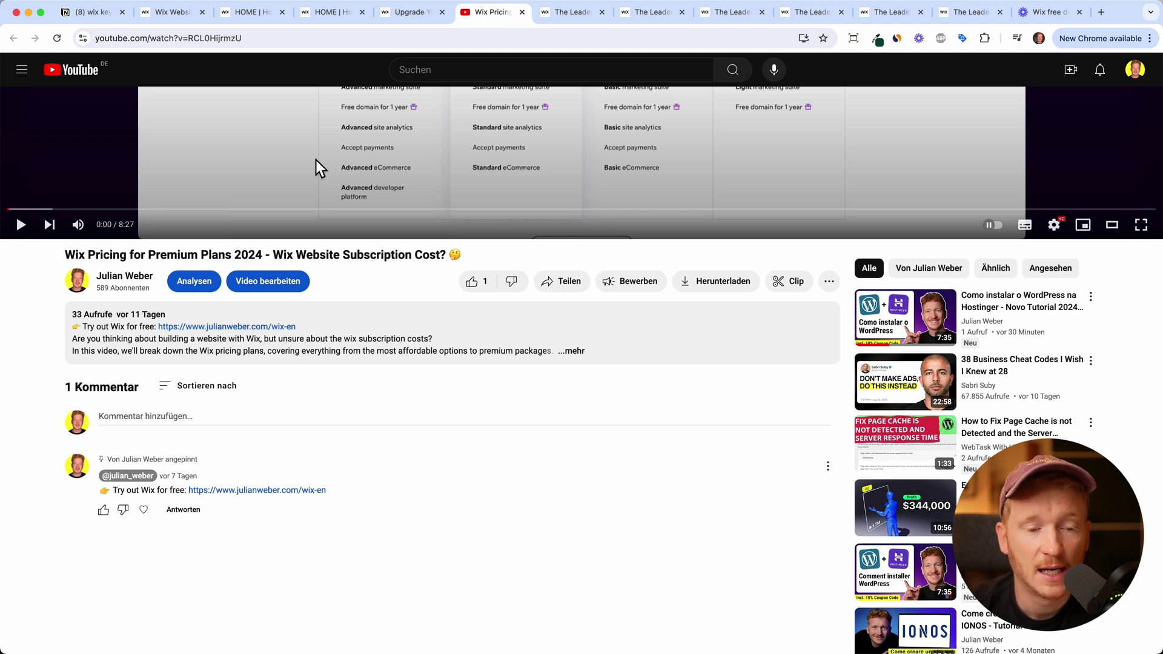
pyautogui.click(182, 17)
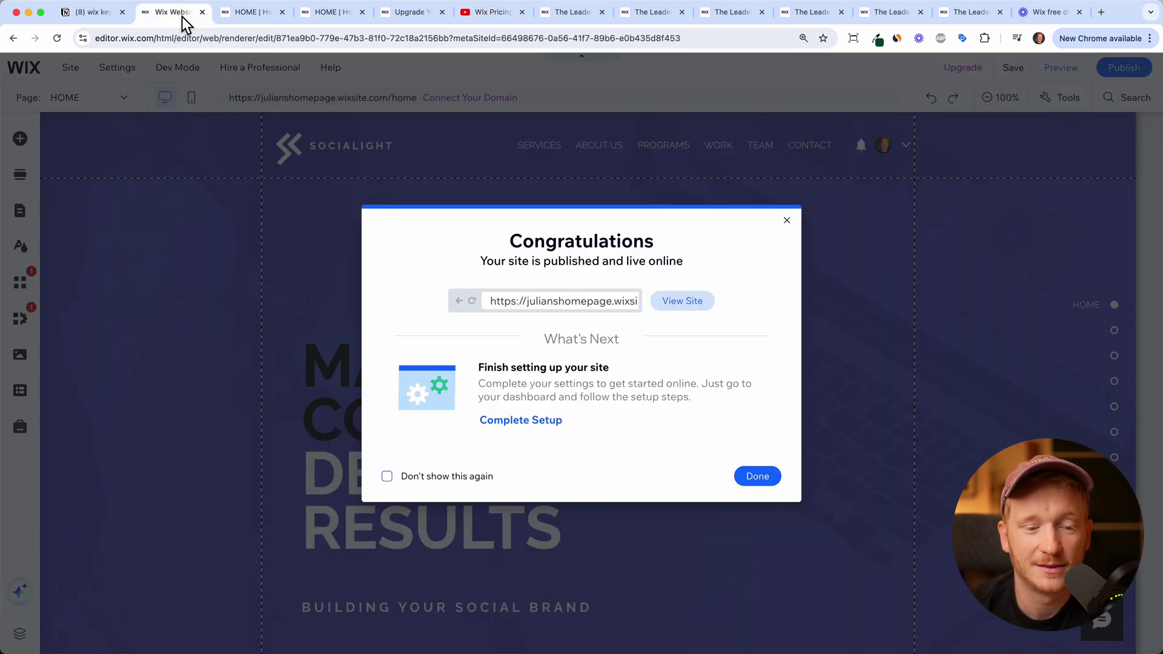
pyautogui.click(267, 115)
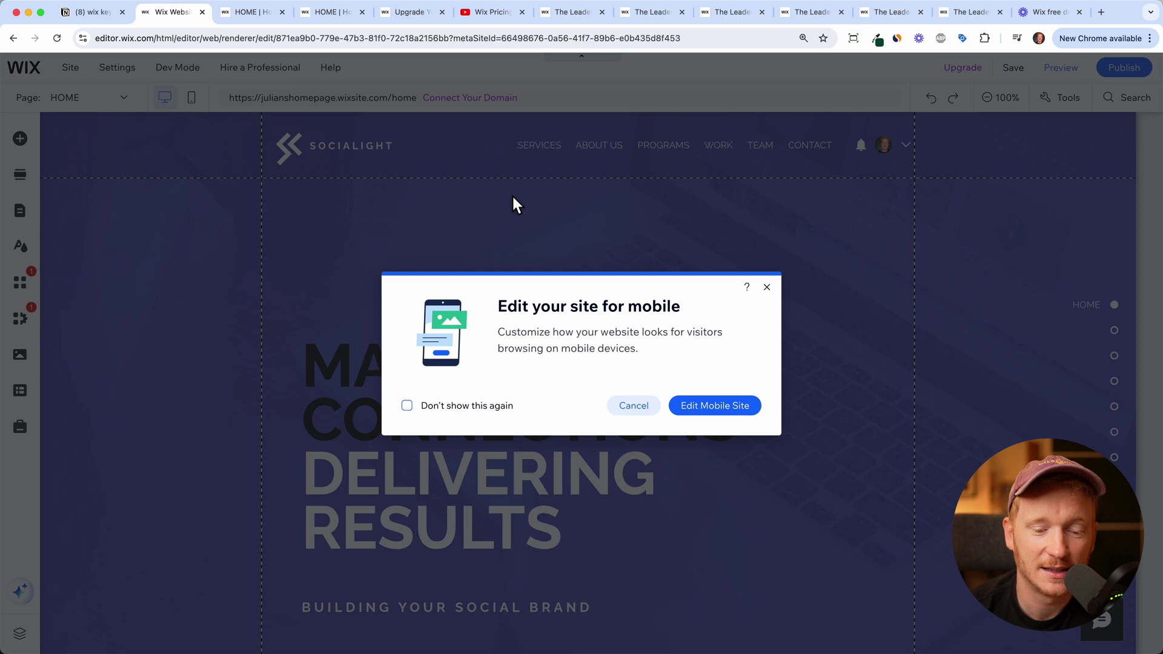
pyautogui.click(767, 286)
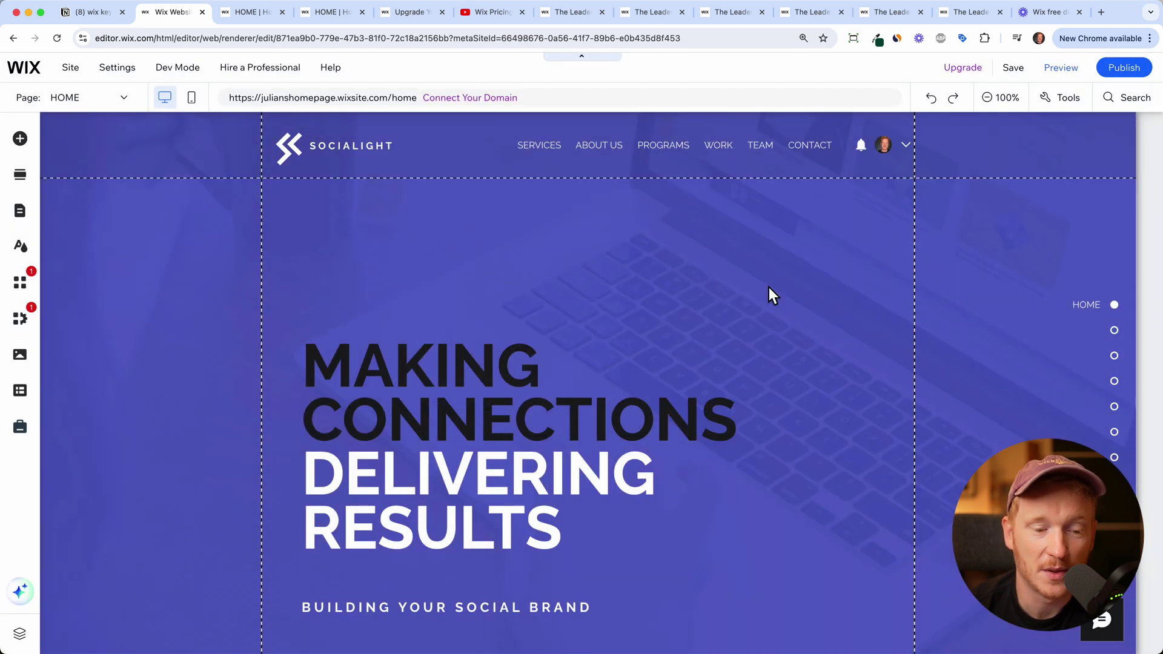